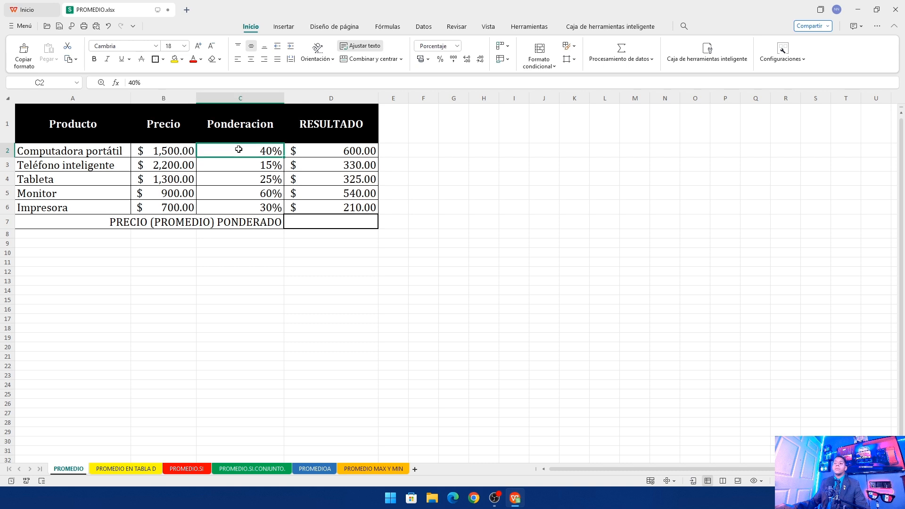
Step: Examine the weighted results in D2:D6 and the formula behind them
{"action": "left_click", "coordinate": [326, 150]}
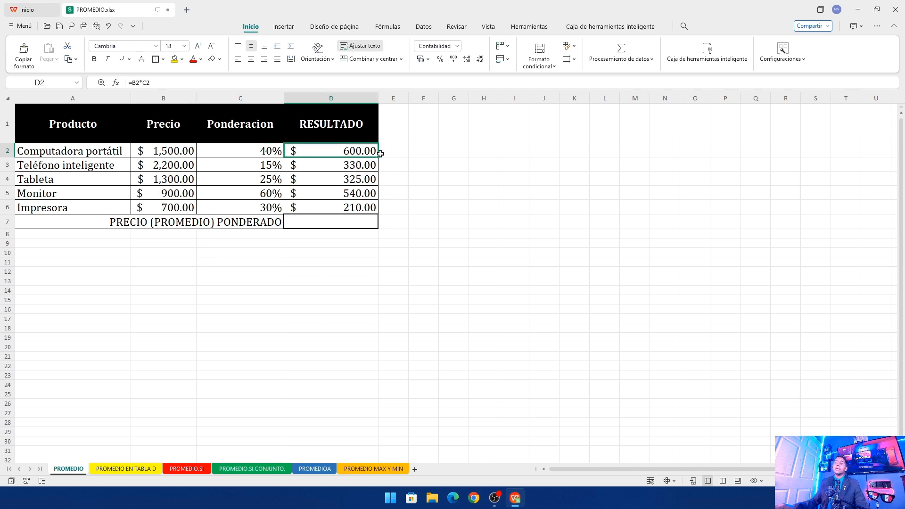
{"action": "key", "text": "Down"}
{"action": "key", "text": "Down"}
{"action": "key", "text": "Down"}
{"action": "key", "text": "Down"}
{"action": "key", "text": "Down"}
{"action": "left_click_drag", "start_coordinate": [363, 149], "coordinate": [357, 206]}
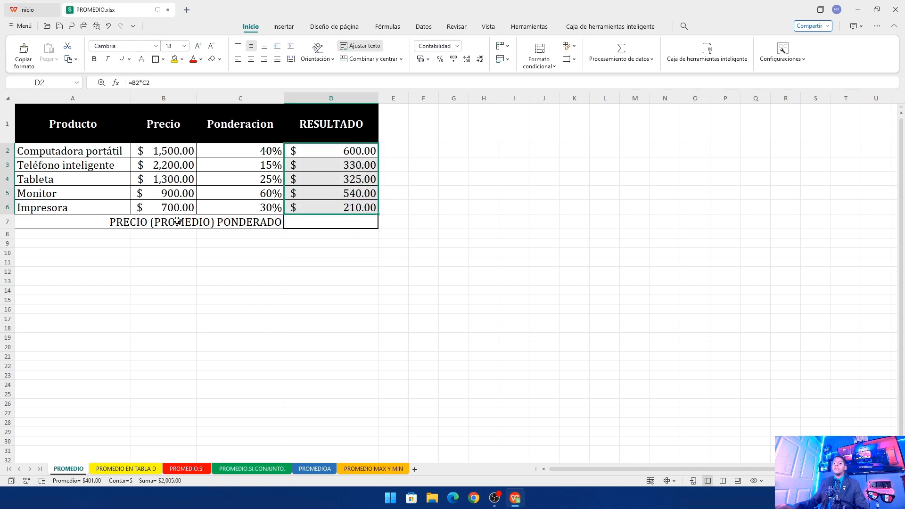
{"action": "left_click", "coordinate": [369, 232]}
{"action": "left_click", "coordinate": [395, 193]}
Step: Calculate the weighted average price in D7 with PROMEDIO, giving D2, D3, D4, D5 and D6 as separate arguments
{"action": "left_click", "coordinate": [328, 221]}
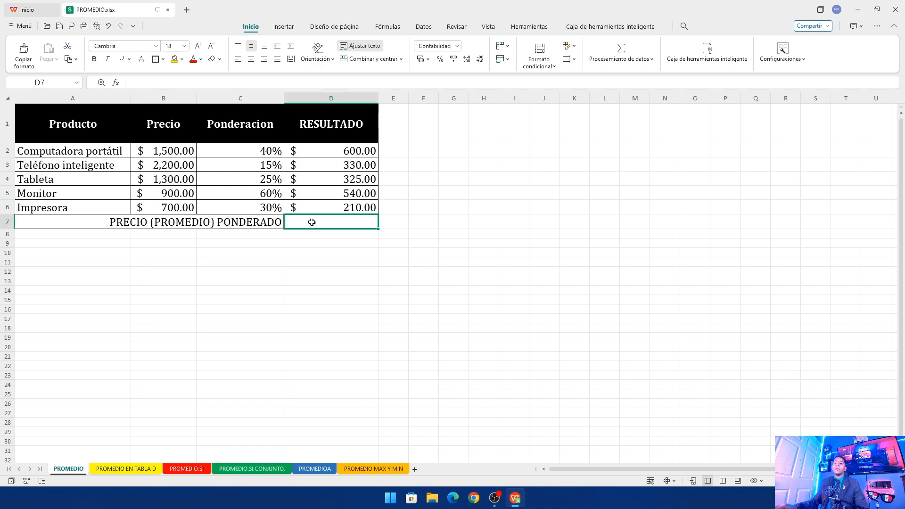
{"action": "type", "text": "=PR"}
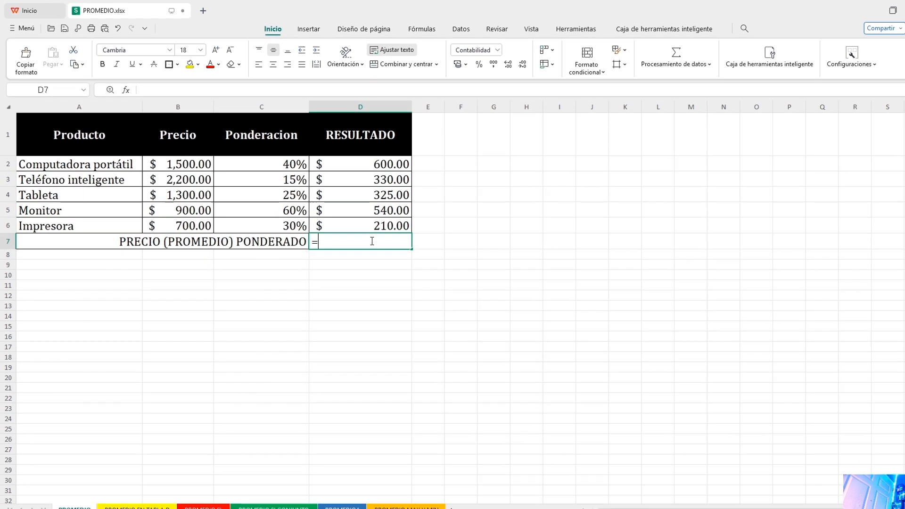
{"action": "type", "text": "OME"}
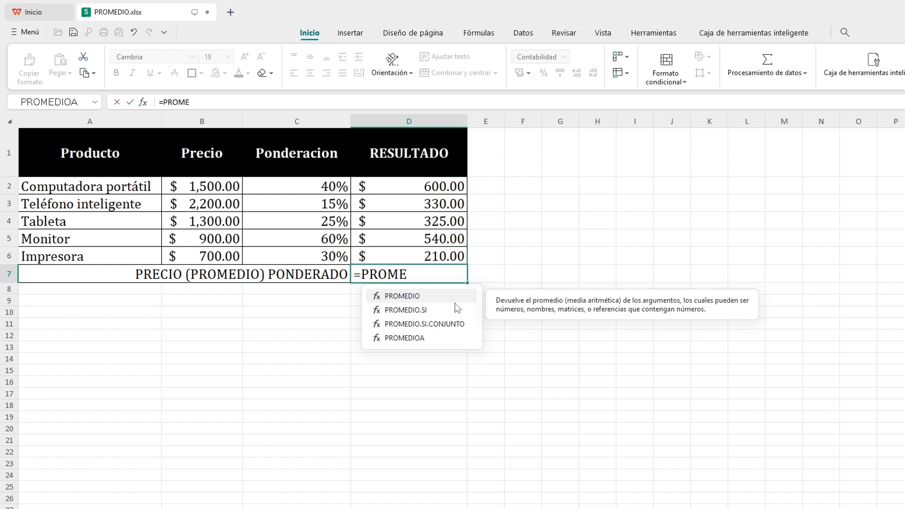
{"action": "double_click", "coordinate": [418, 297]}
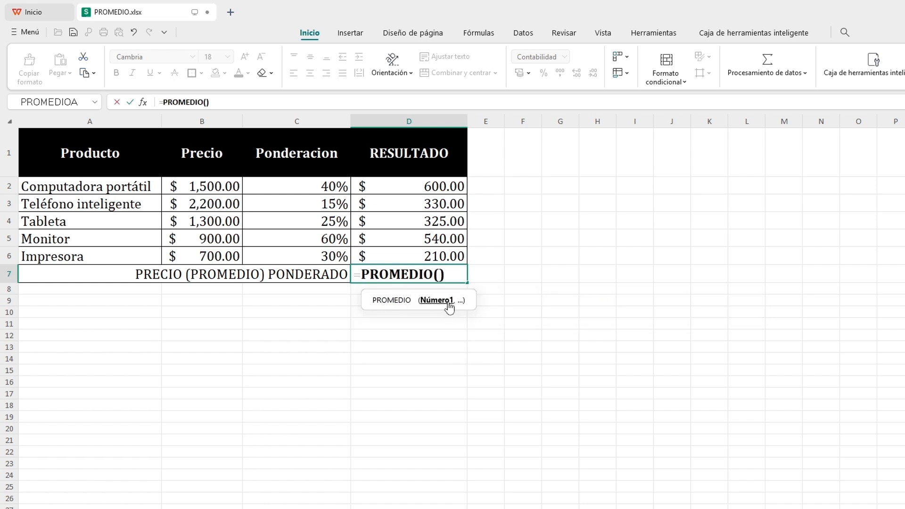
{"action": "left_click", "coordinate": [408, 189]}
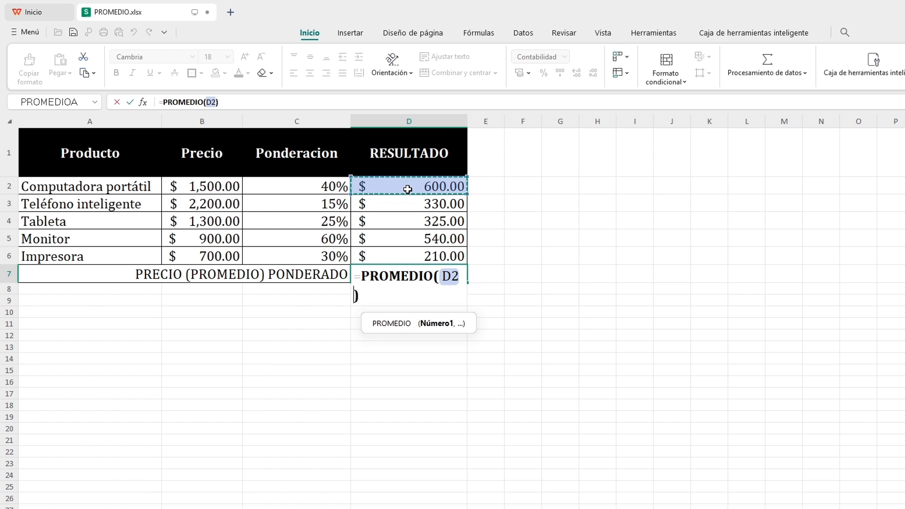
{"action": "type", "text": ","}
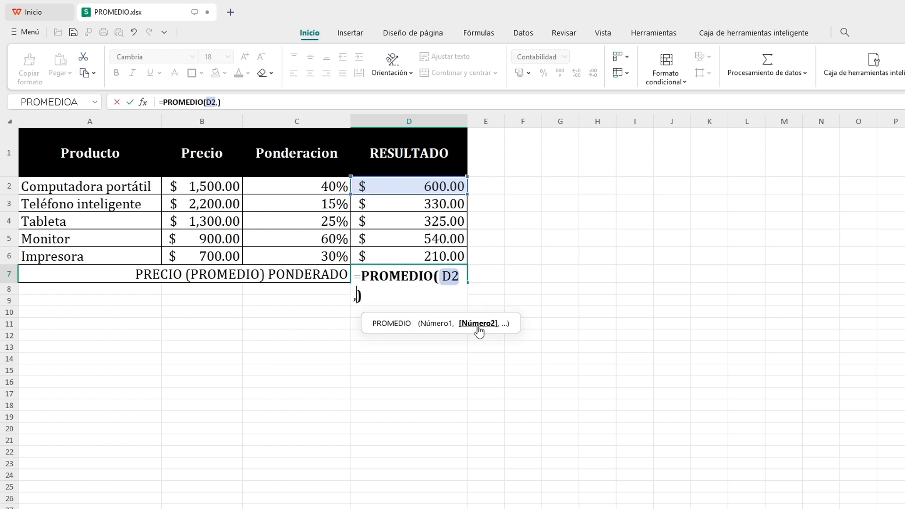
{"action": "left_click", "coordinate": [445, 208]}
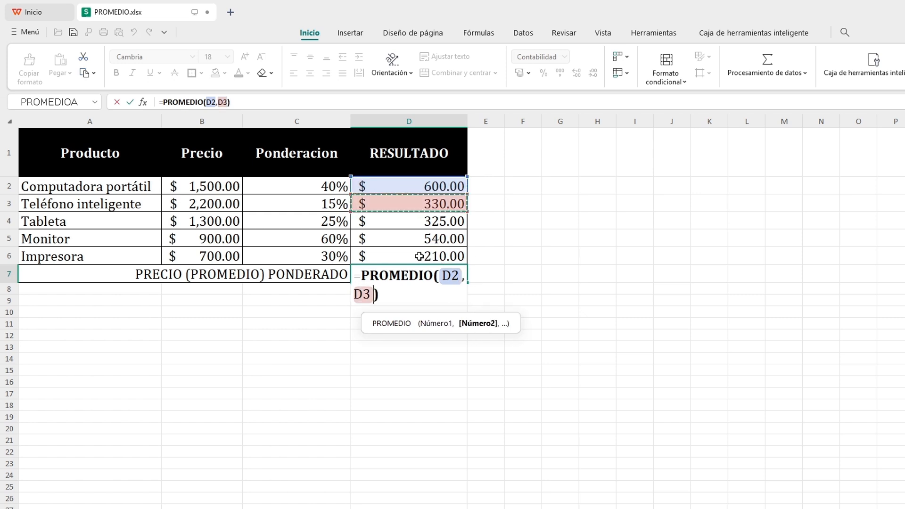
{"action": "type", "text": ","}
{"action": "left_click", "coordinate": [443, 220]}
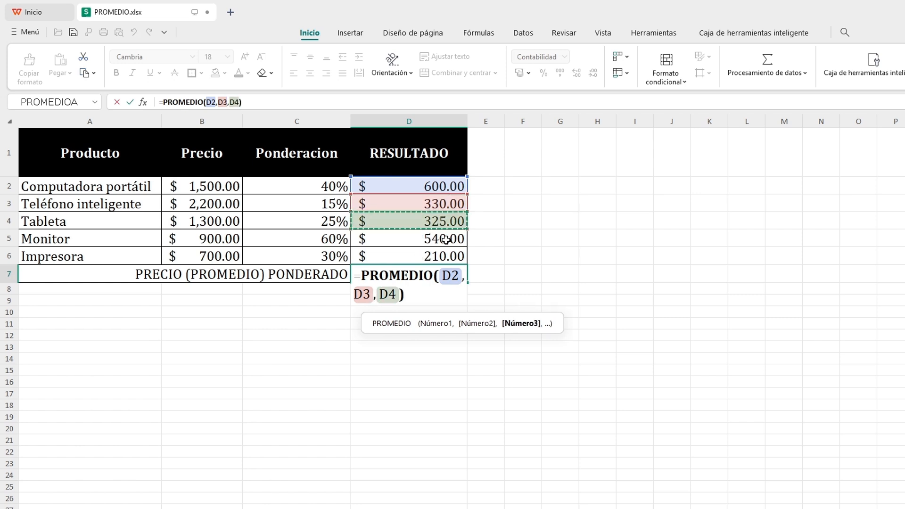
{"action": "type", "text": ","}
{"action": "left_click", "coordinate": [441, 242]}
{"action": "type", "text": ","}
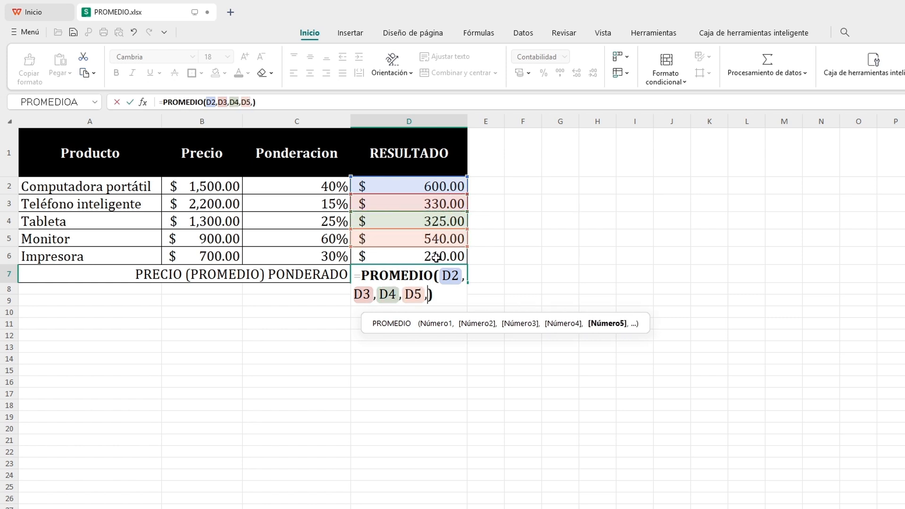
{"action": "left_click", "coordinate": [436, 257]}
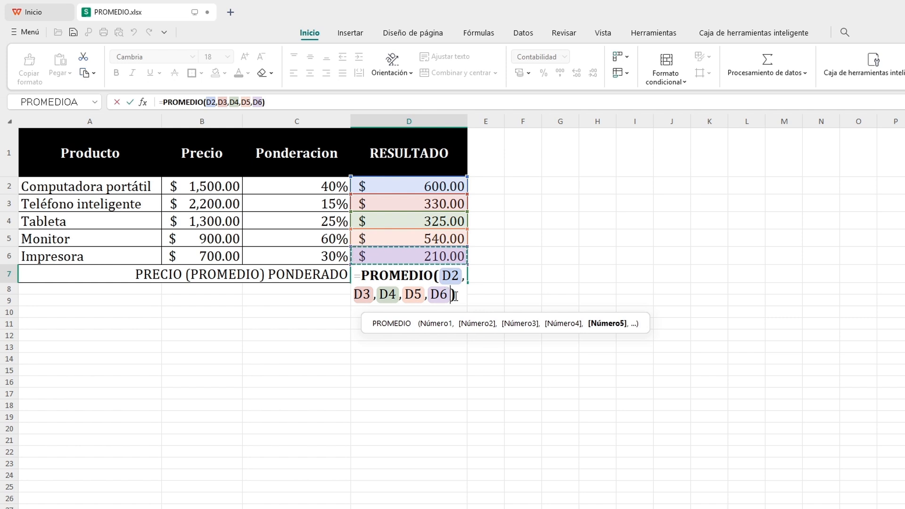
{"action": "key", "text": "Return"}
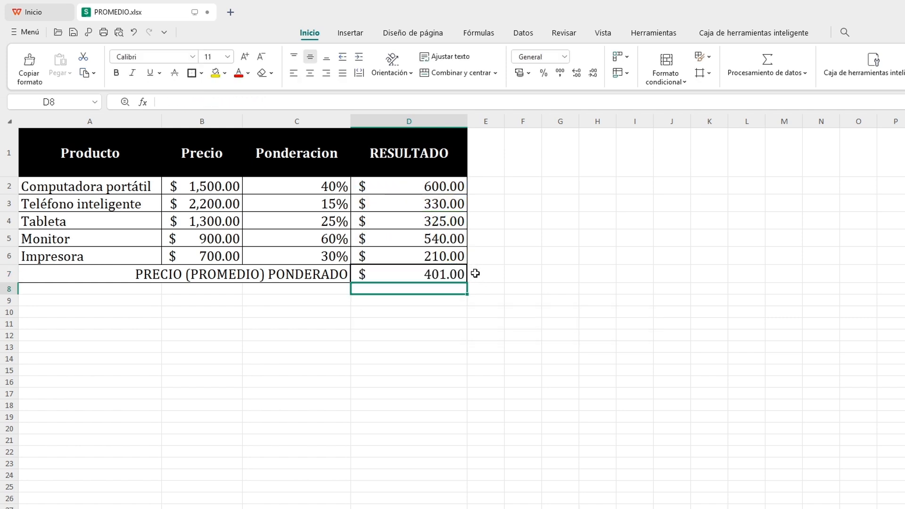
Step: Clear the weighted average in D7 and recalculate it with PROMEDIO over the range D2:D6
{"action": "left_click", "coordinate": [454, 274]}
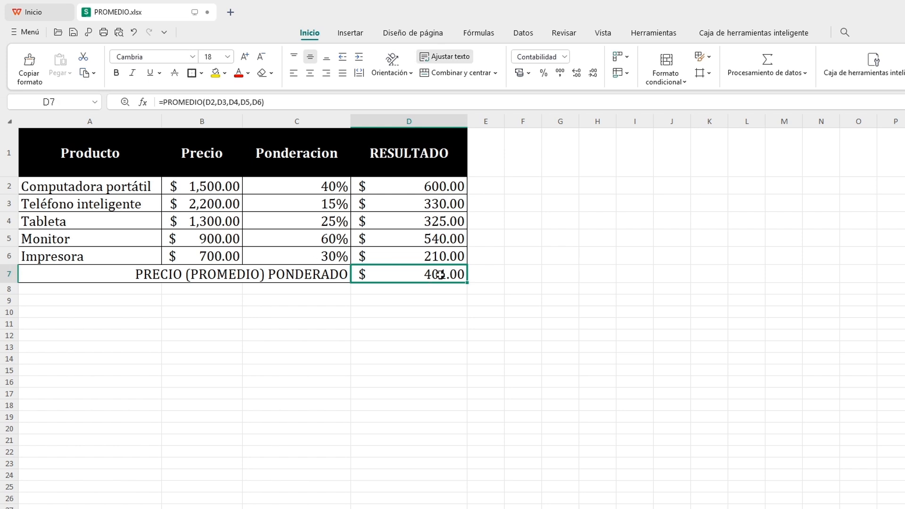
{"action": "key", "text": "Delete"}
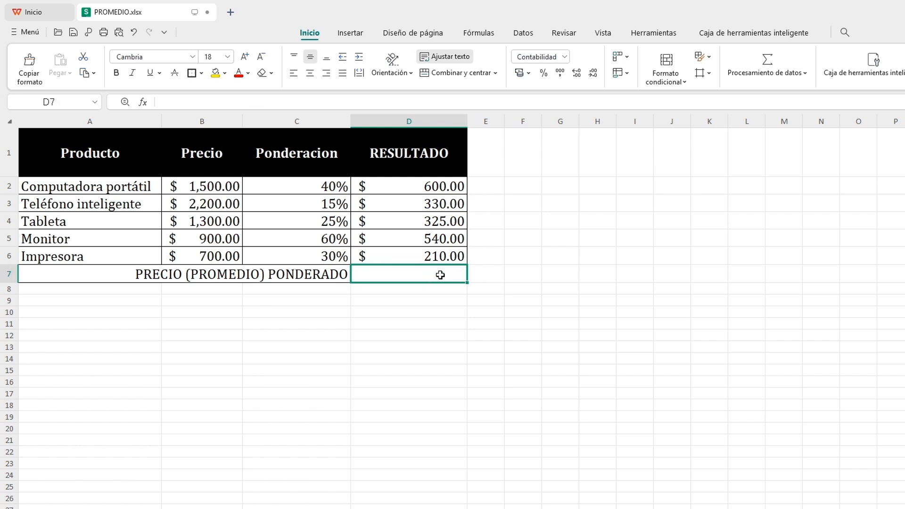
{"action": "type", "text": "="}
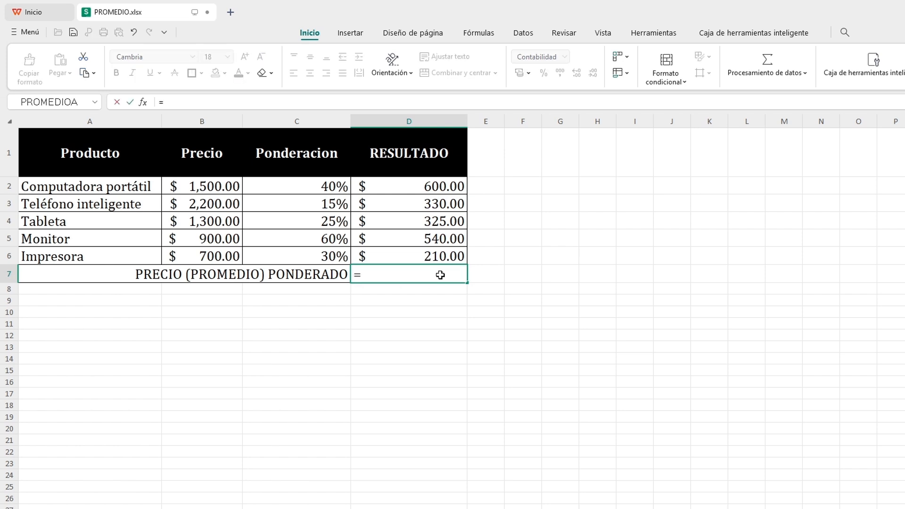
{"action": "type", "text": "PR"}
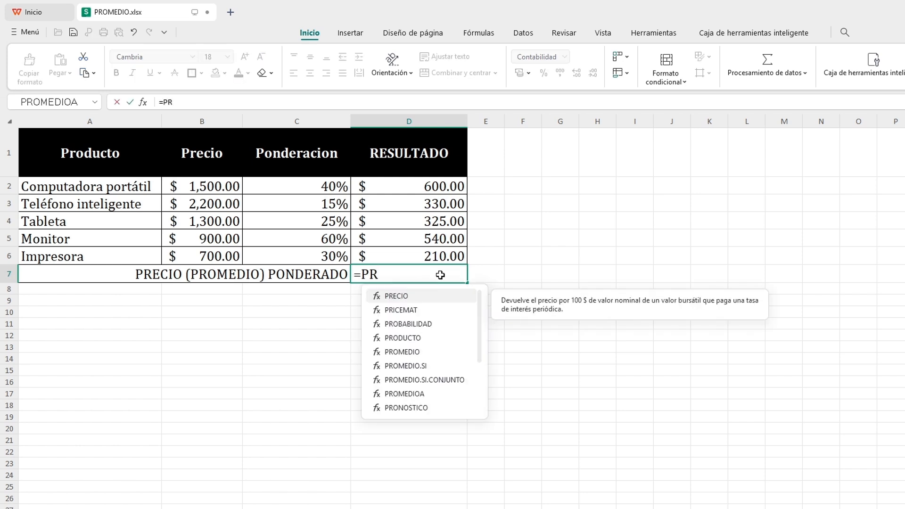
{"action": "double_click", "coordinate": [426, 353]}
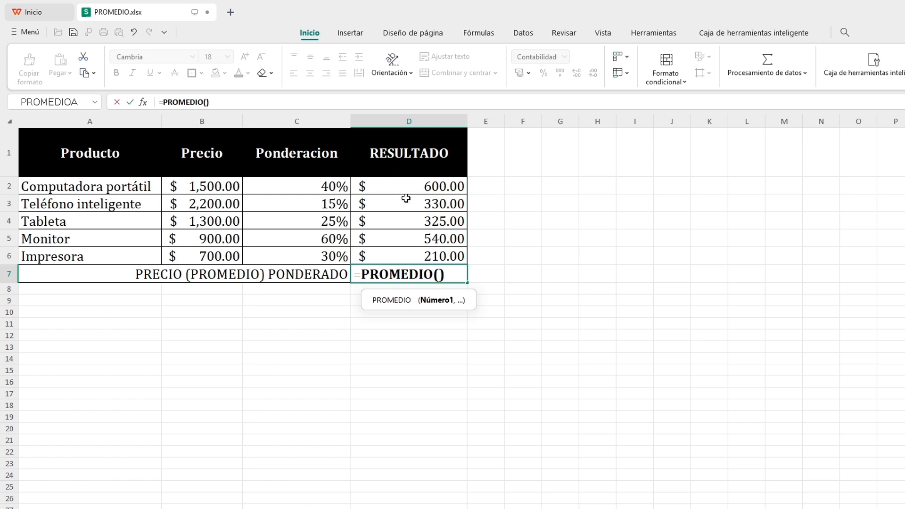
{"action": "left_click_drag", "start_coordinate": [412, 187], "coordinate": [415, 257]}
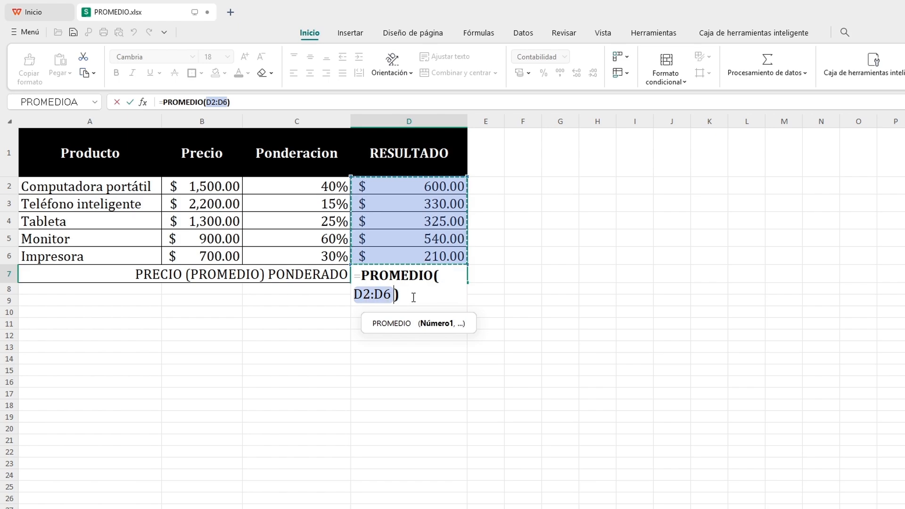
{"action": "key", "text": "Return"}
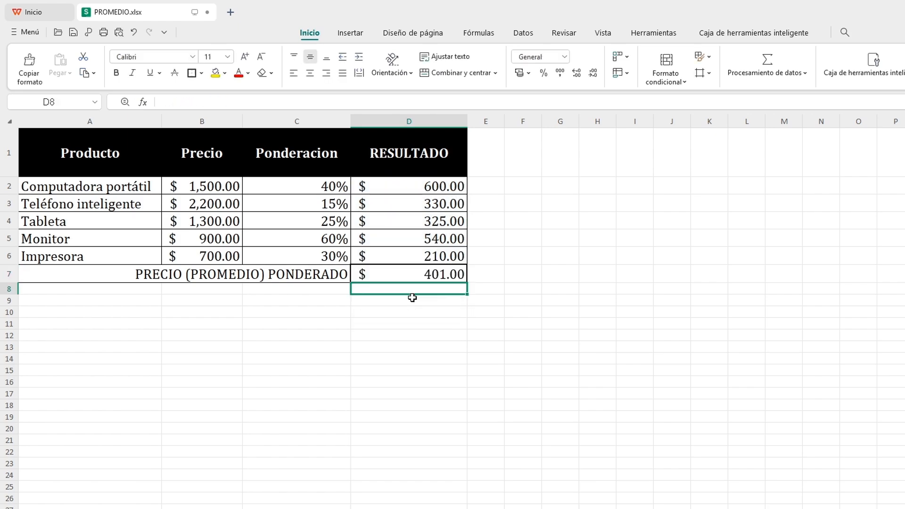
{"action": "left_click", "coordinate": [377, 326]}
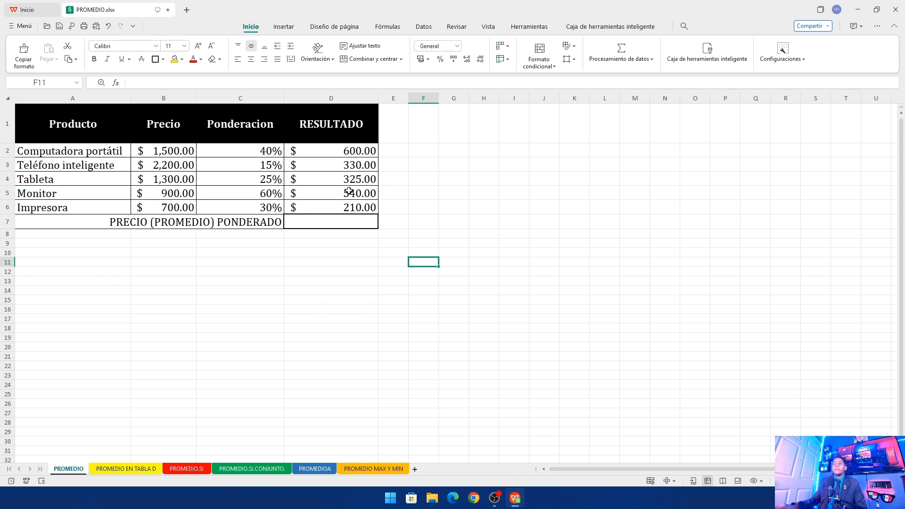
Step: Fill D7 with the average of the RESULTADO values in D2:D6 using the AutoSum Promedio function
{"action": "left_click_drag", "start_coordinate": [348, 157], "coordinate": [348, 211]}
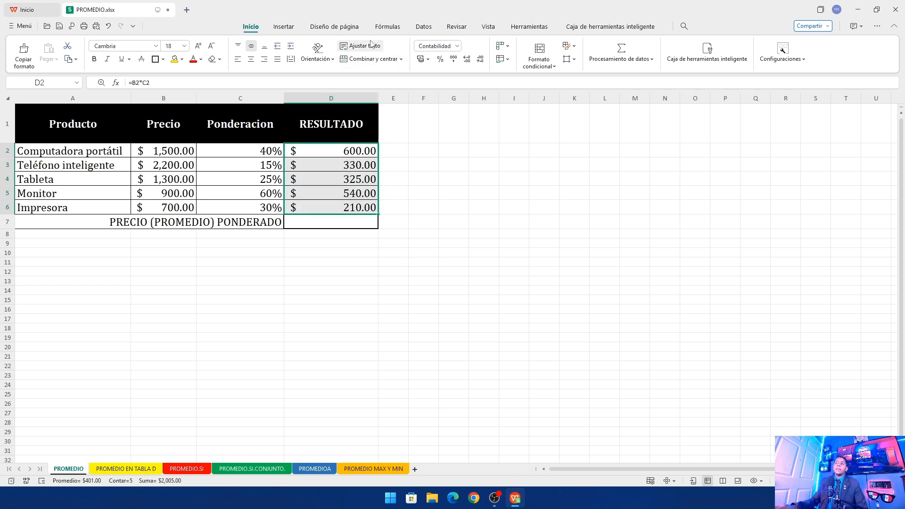
{"action": "left_click", "coordinate": [383, 28]}
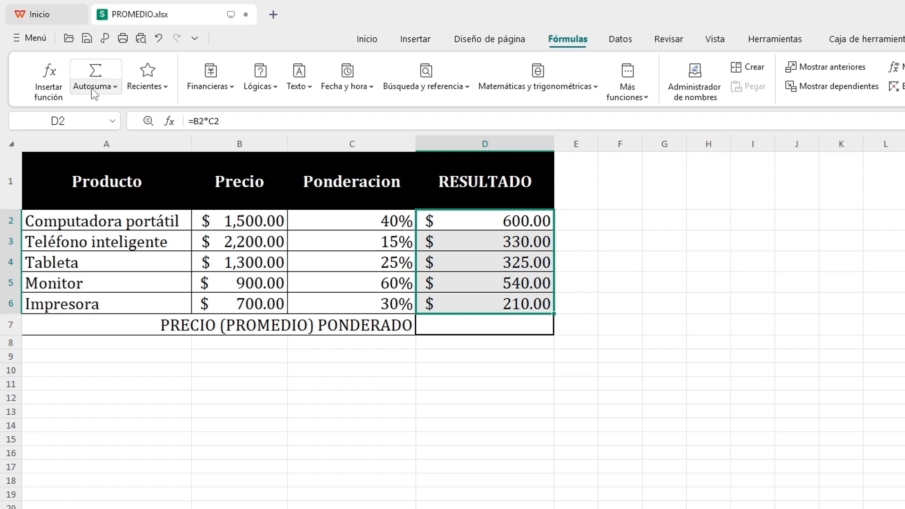
{"action": "left_click", "coordinate": [94, 90]}
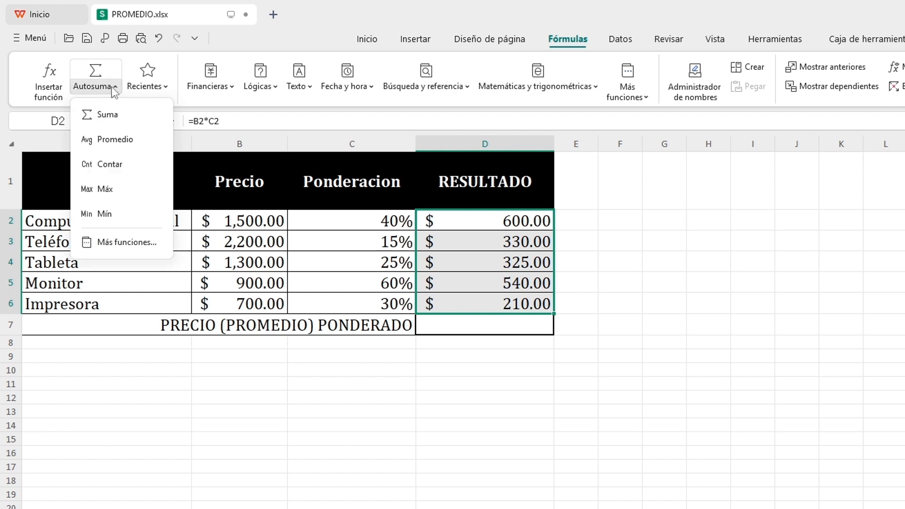
{"action": "left_click", "coordinate": [106, 141]}
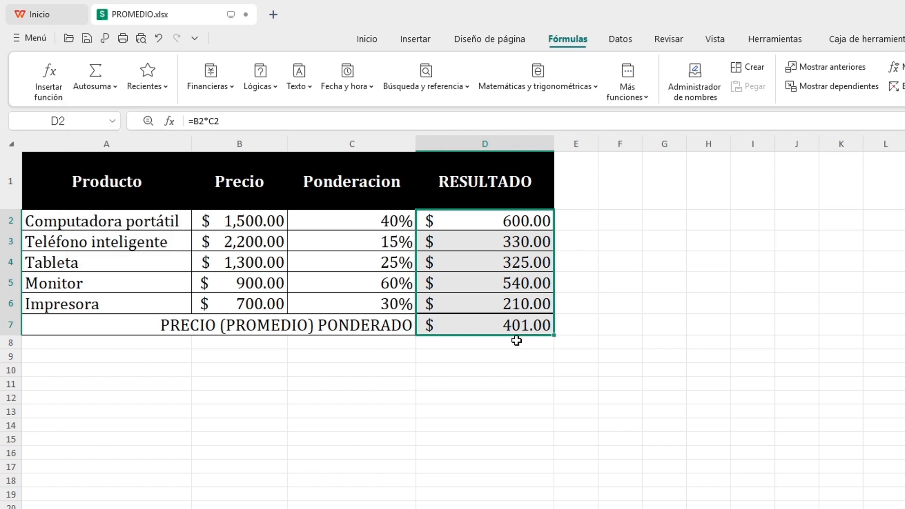
{"action": "left_click", "coordinate": [626, 283]}
{"action": "left_click", "coordinate": [525, 320]}
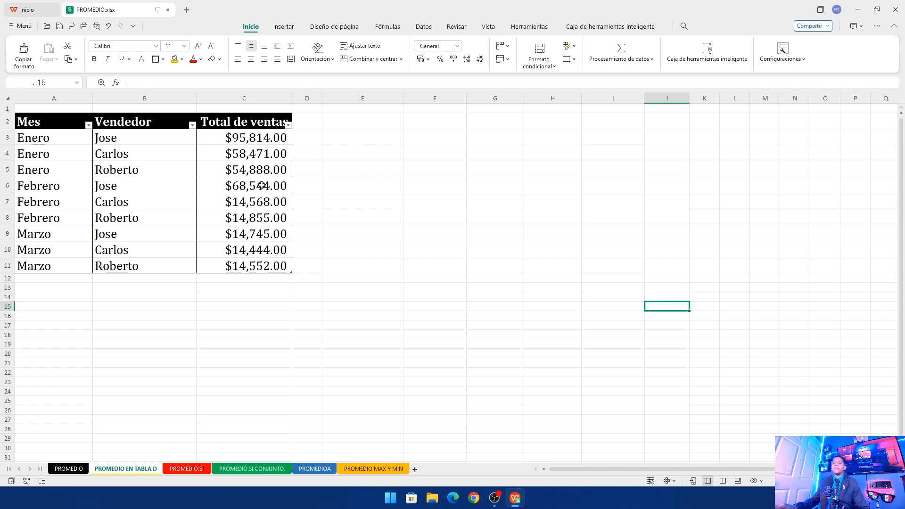
Step: Create a pivot table from the sales table Tabla1 on the existing worksheet, starting at cell E2
{"action": "left_click", "coordinate": [104, 148]}
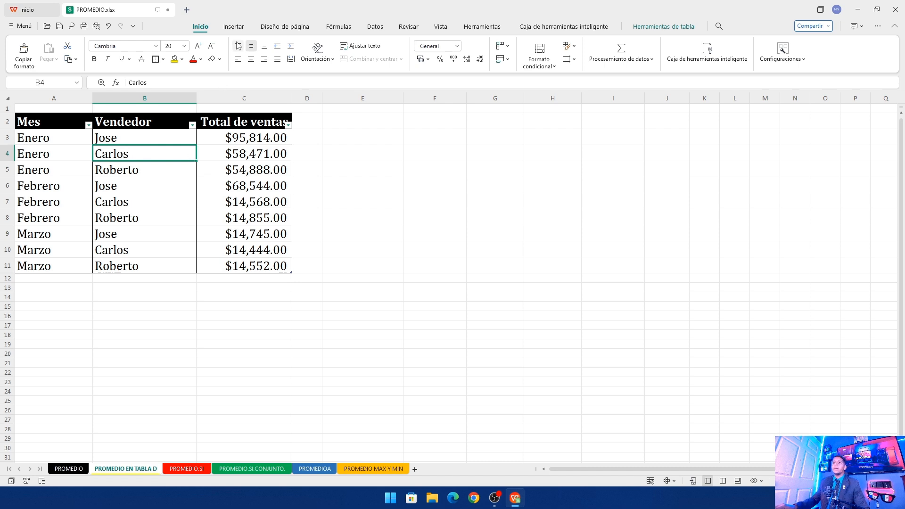
{"action": "left_click", "coordinate": [235, 27]}
{"action": "left_click", "coordinate": [67, 52]}
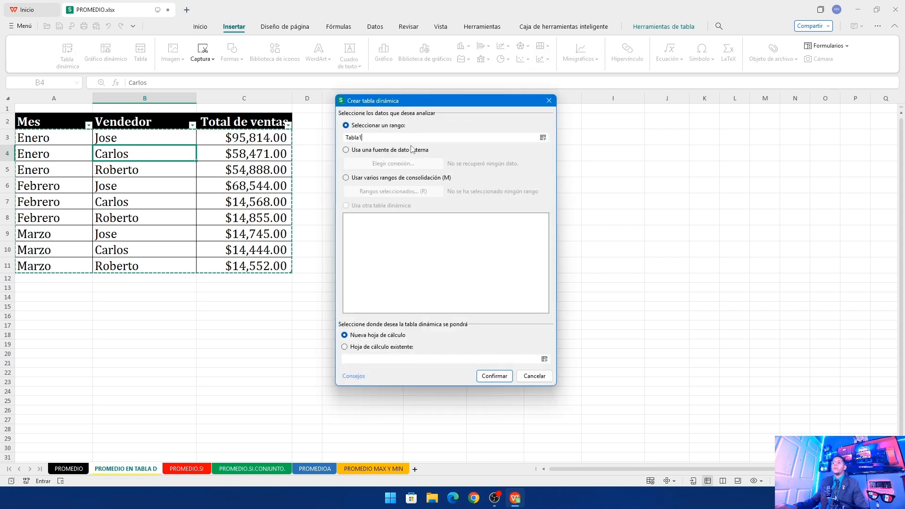
{"action": "left_click_drag", "start_coordinate": [382, 106], "coordinate": [97, 116]}
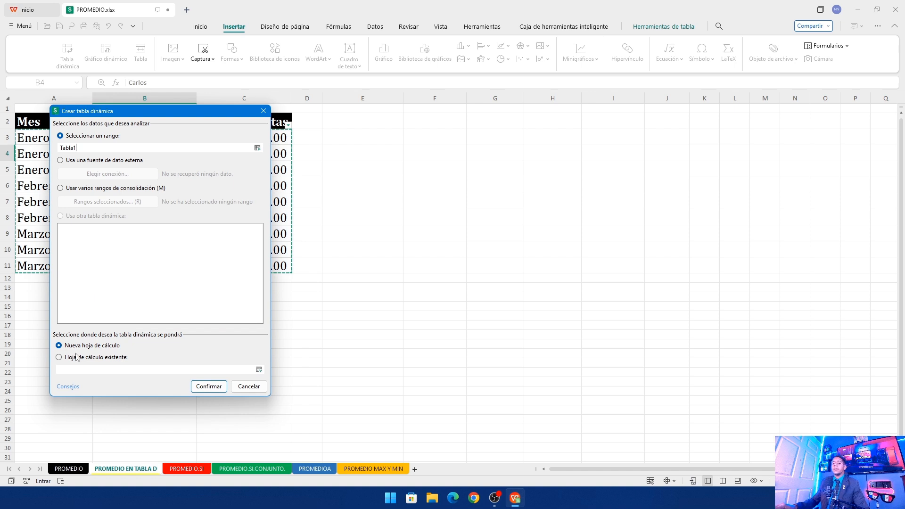
{"action": "left_click", "coordinate": [60, 358]}
{"action": "left_click_drag", "start_coordinate": [348, 121], "coordinate": [549, 269]}
{"action": "left_click", "coordinate": [208, 386]}
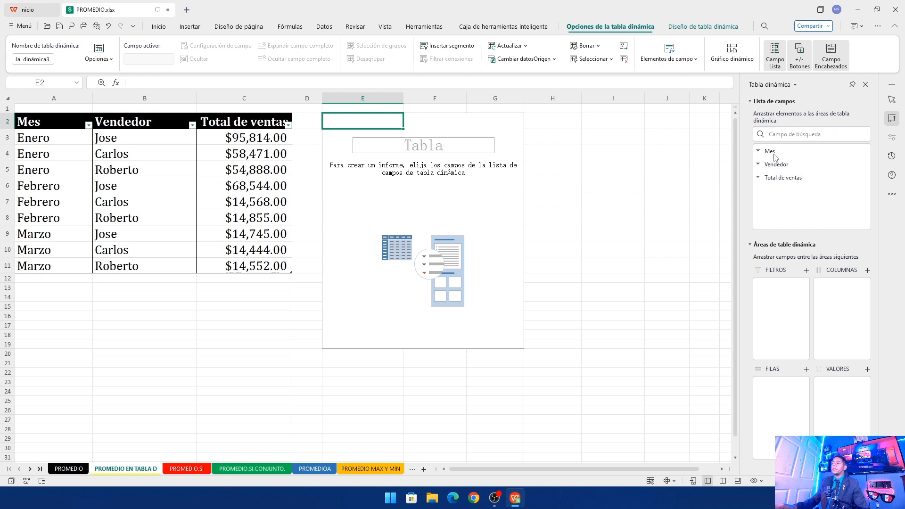
Step: Lay out the pivot table with Mes as the columns and Vendedor as the rows
{"action": "left_click_drag", "start_coordinate": [774, 157], "coordinate": [844, 315]}
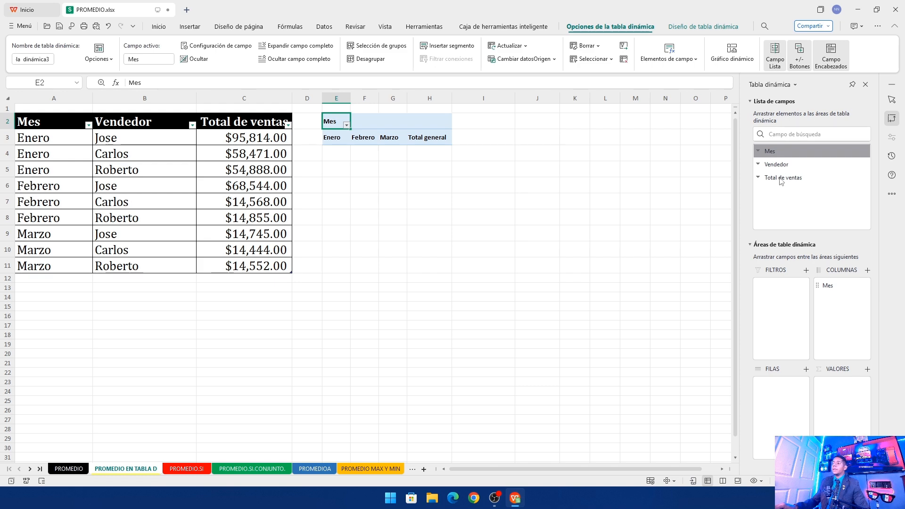
{"action": "left_click_drag", "start_coordinate": [774, 169], "coordinate": [777, 389]}
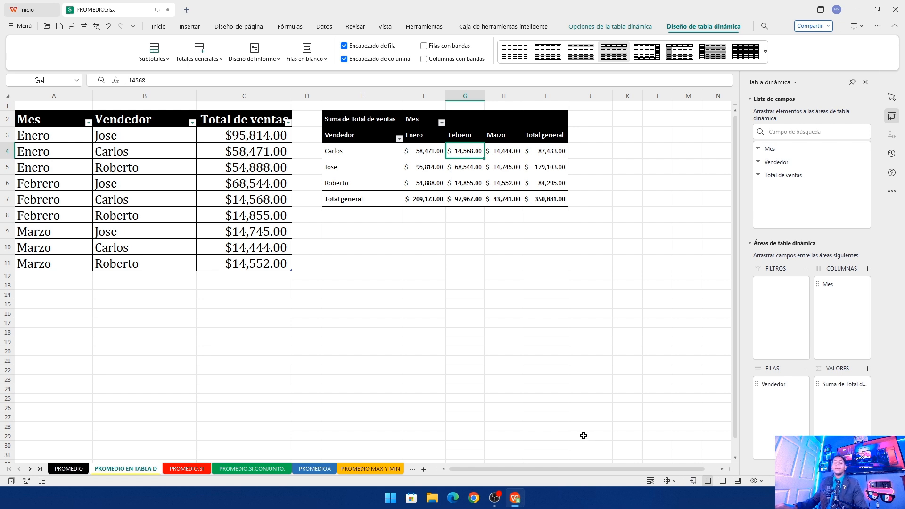
Step: Examine the summed sales per seller and month in the pivot table
{"action": "left_click", "coordinate": [353, 121]}
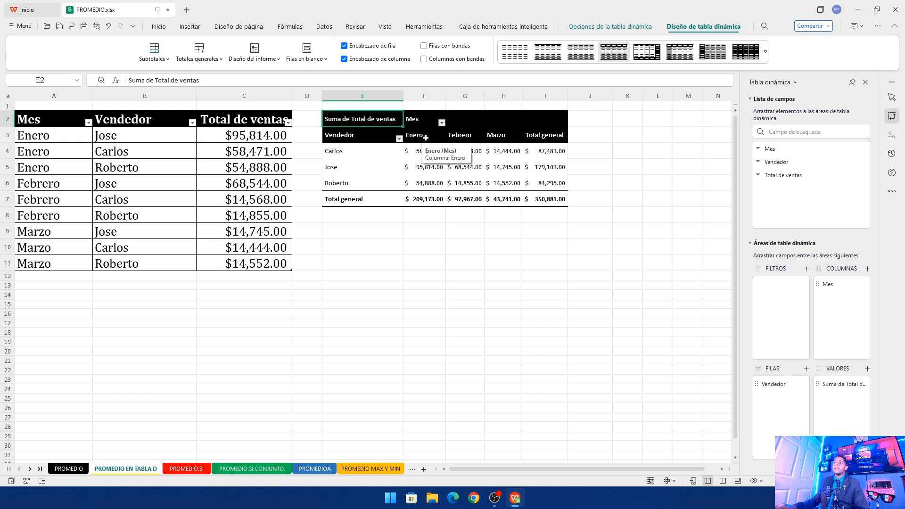
{"action": "left_click_drag", "start_coordinate": [422, 132], "coordinate": [428, 200]}
{"action": "left_click", "coordinate": [430, 153]}
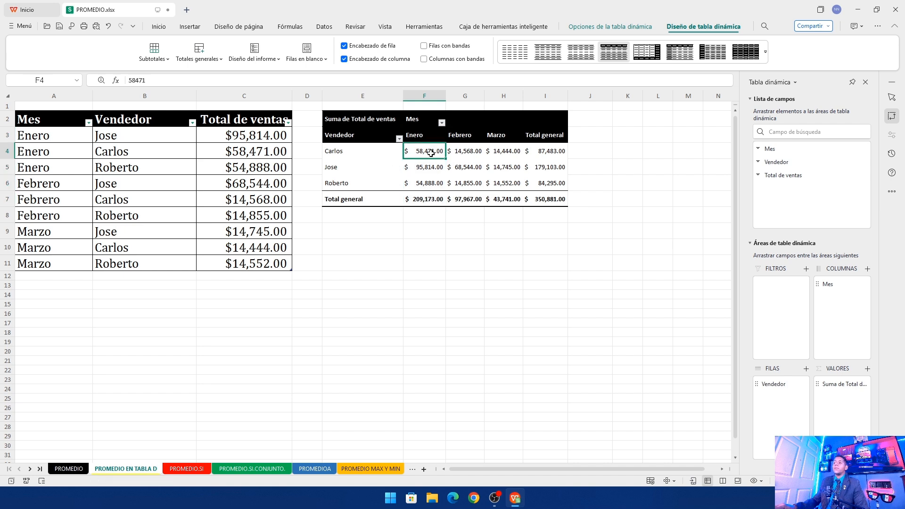
{"action": "left_click_drag", "start_coordinate": [428, 153], "coordinate": [538, 153]}
{"action": "left_click", "coordinate": [424, 183]}
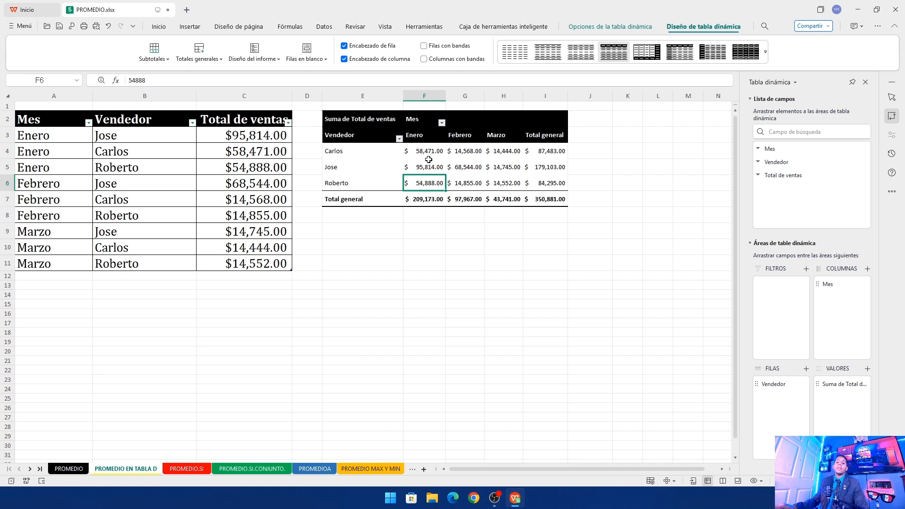
Step: Change the pivot table's Total de ventas value field to be summarised by Promedio instead of Suma
{"action": "left_click", "coordinate": [438, 170]}
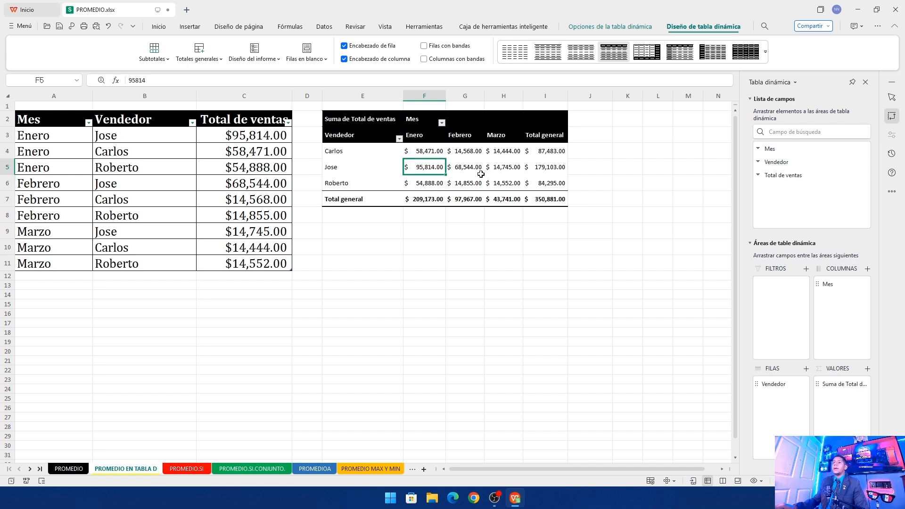
{"action": "left_click", "coordinate": [450, 172]}
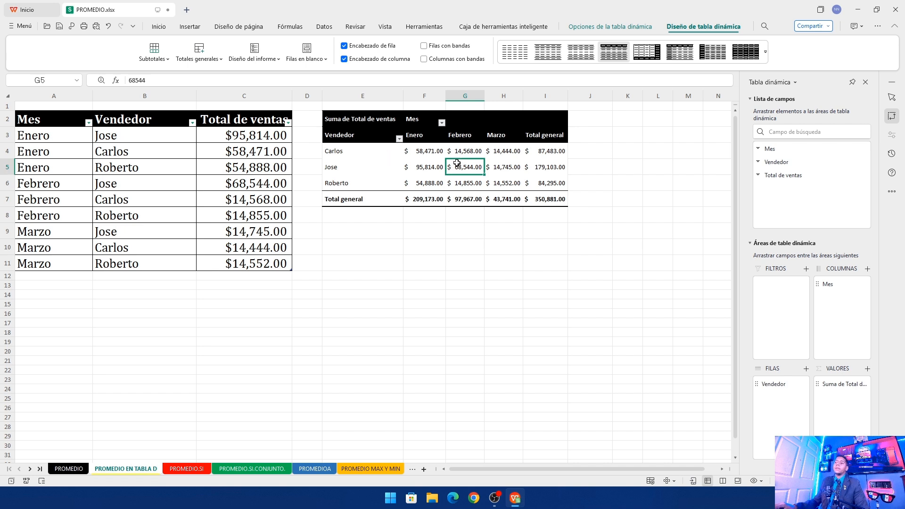
{"action": "left_click", "coordinate": [625, 28]}
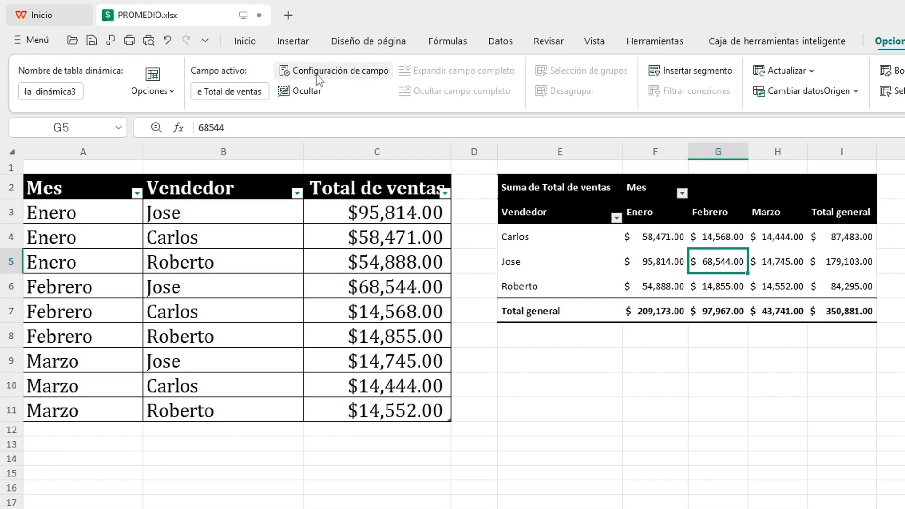
{"action": "left_click", "coordinate": [313, 72]}
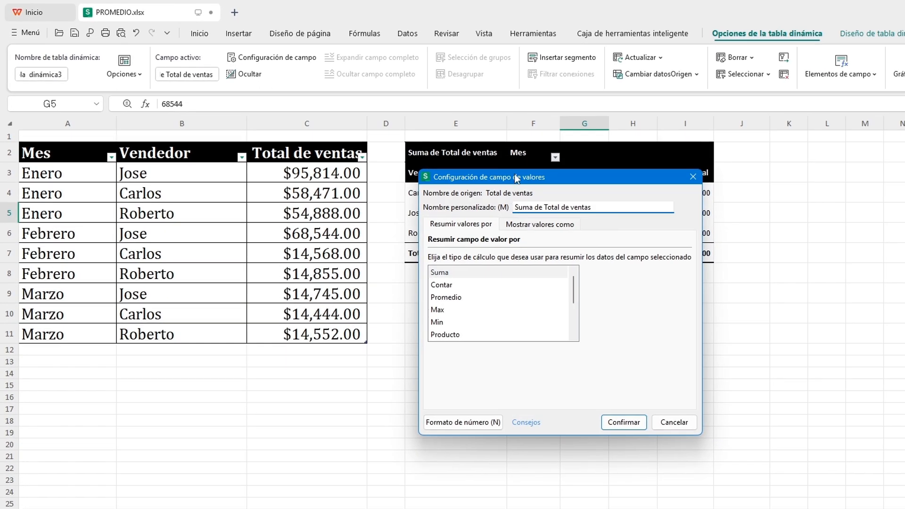
{"action": "left_click_drag", "start_coordinate": [516, 175], "coordinate": [477, 317]}
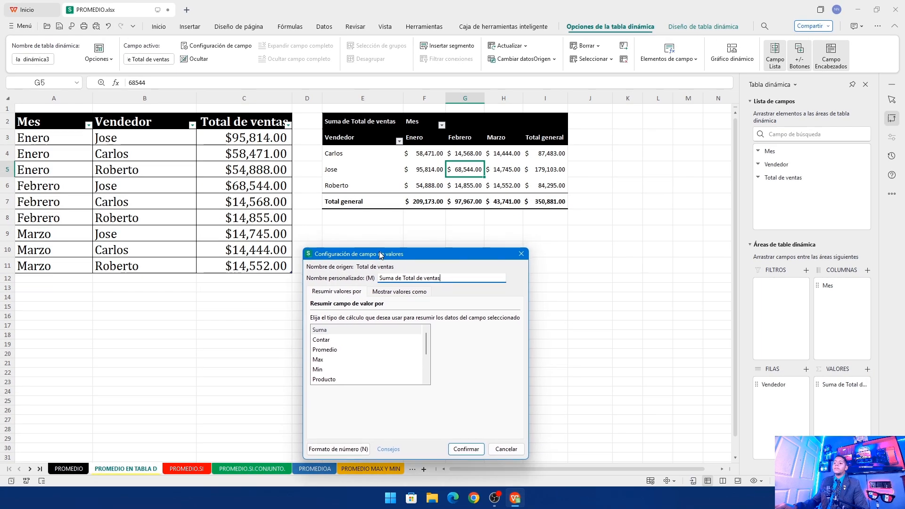
{"action": "left_click", "coordinate": [330, 350]}
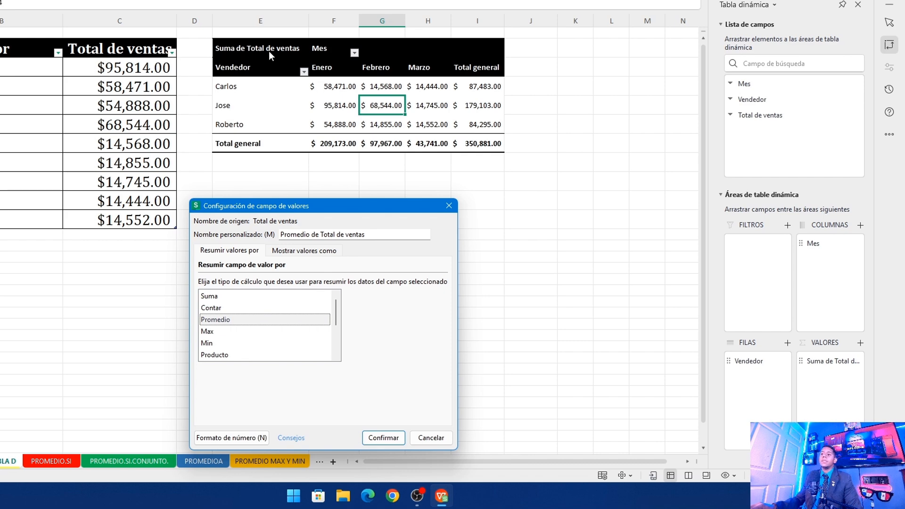
{"action": "left_click", "coordinate": [383, 438]}
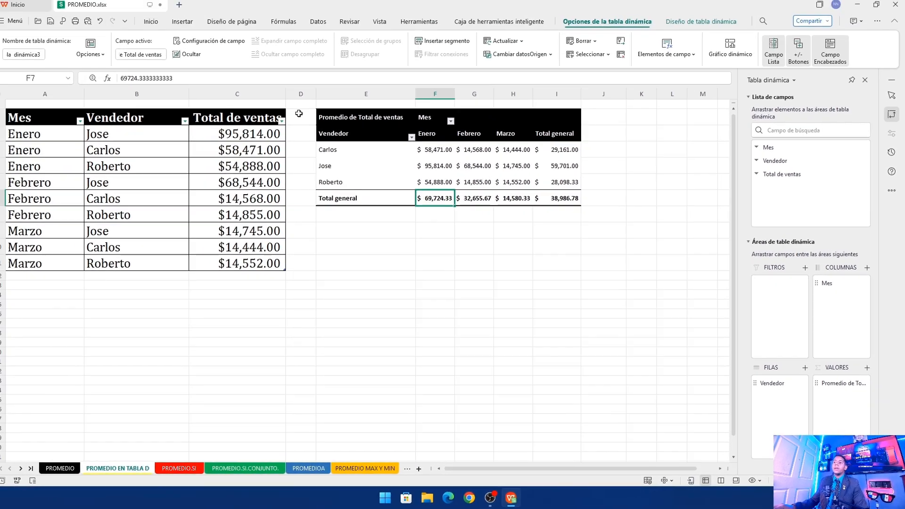
Step: Reopen the value field settings from the pivot's values area and confirm Promedio as the calculation for Total de ventas
{"action": "mouse_move", "coordinate": [440, 200]}
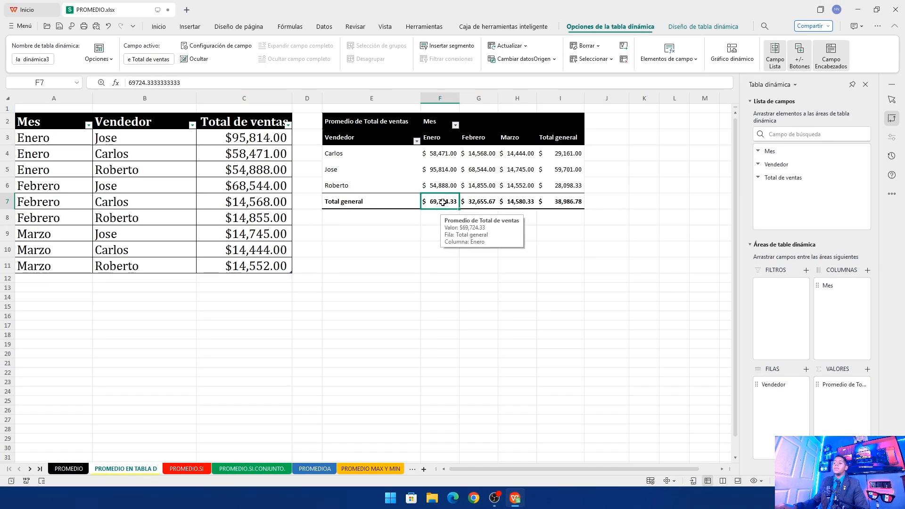
{"action": "left_click", "coordinate": [578, 152]}
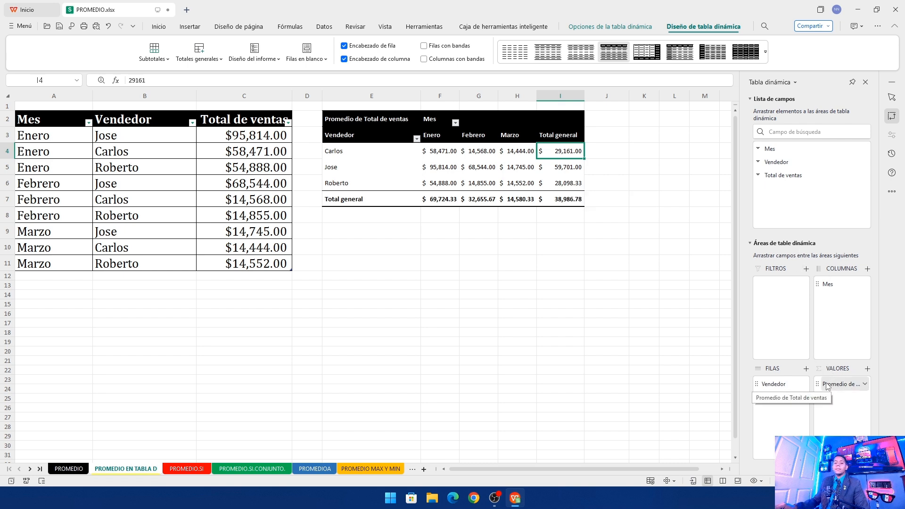
{"action": "left_click", "coordinate": [867, 383]}
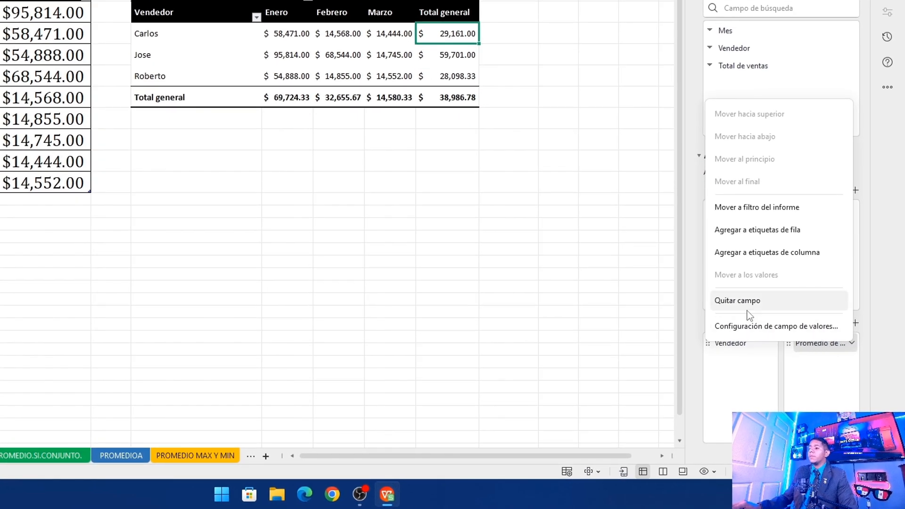
{"action": "left_click", "coordinate": [749, 330]}
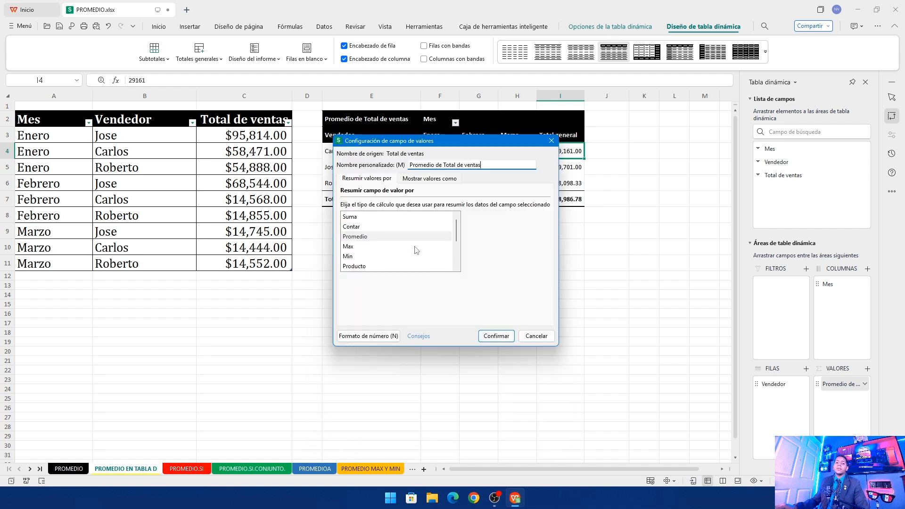
{"action": "left_click", "coordinate": [367, 238]}
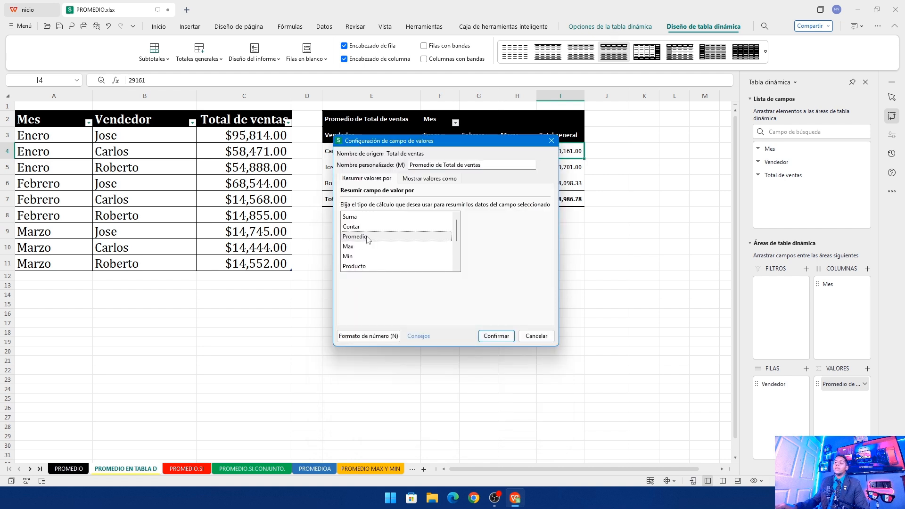
{"action": "left_click", "coordinate": [498, 336]}
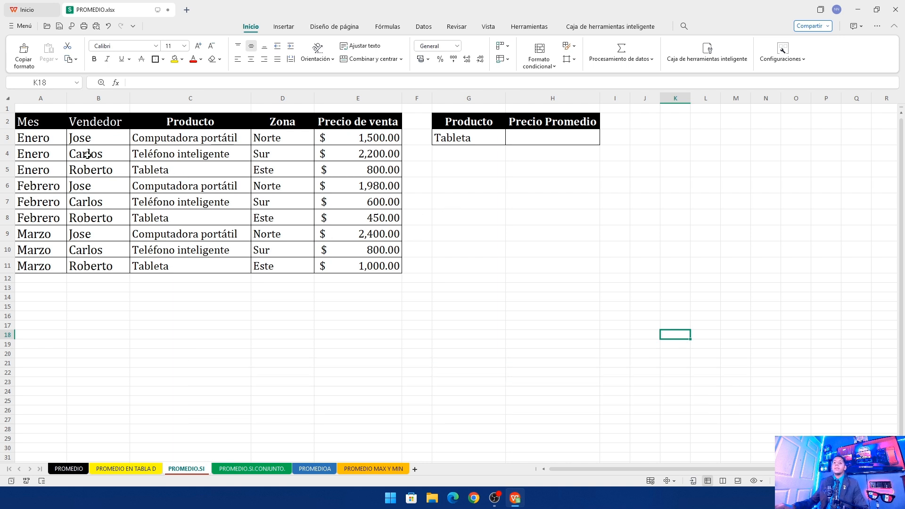
Step: Examine the PROMEDIO.SI sheet's column headings, the Producto and Precio Promedio cells, and the Tableta rows of the sales table
{"action": "left_click", "coordinate": [54, 128]}
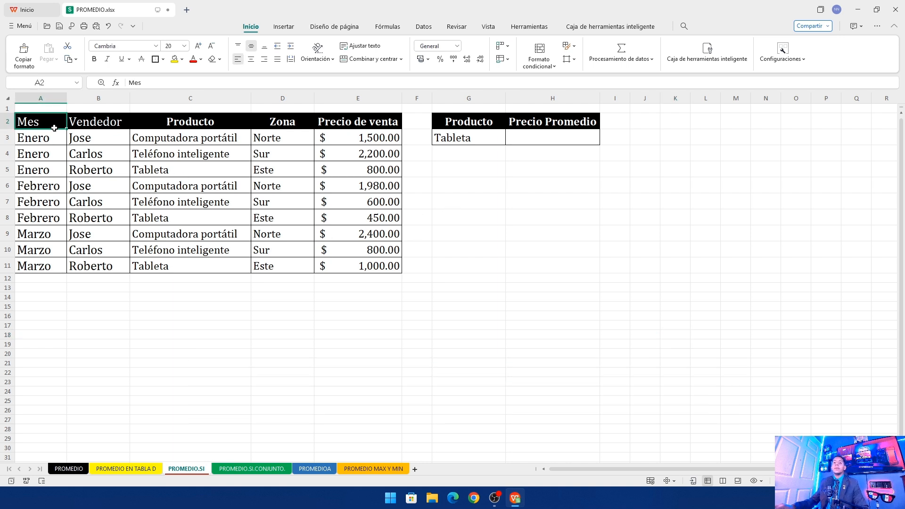
{"action": "left_click", "coordinate": [118, 119]}
{"action": "left_click", "coordinate": [205, 121]}
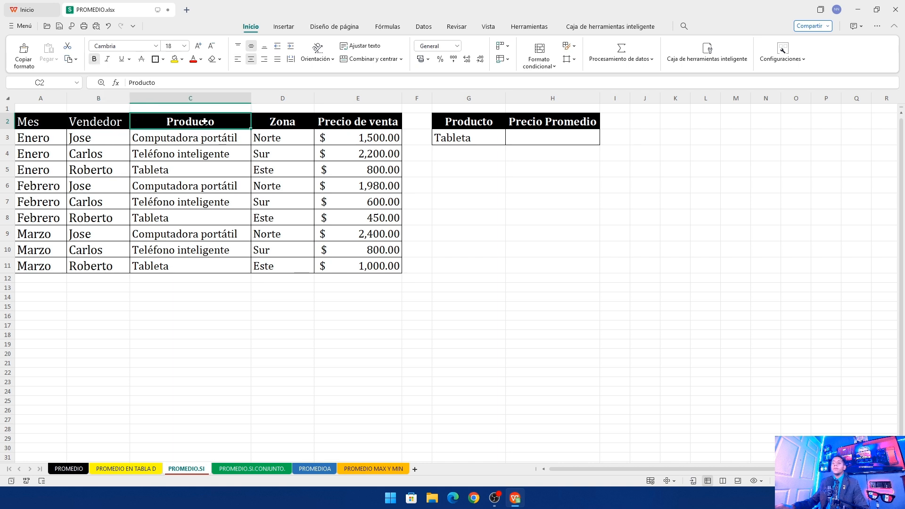
{"action": "left_click", "coordinate": [308, 125]}
{"action": "left_click", "coordinate": [396, 121]}
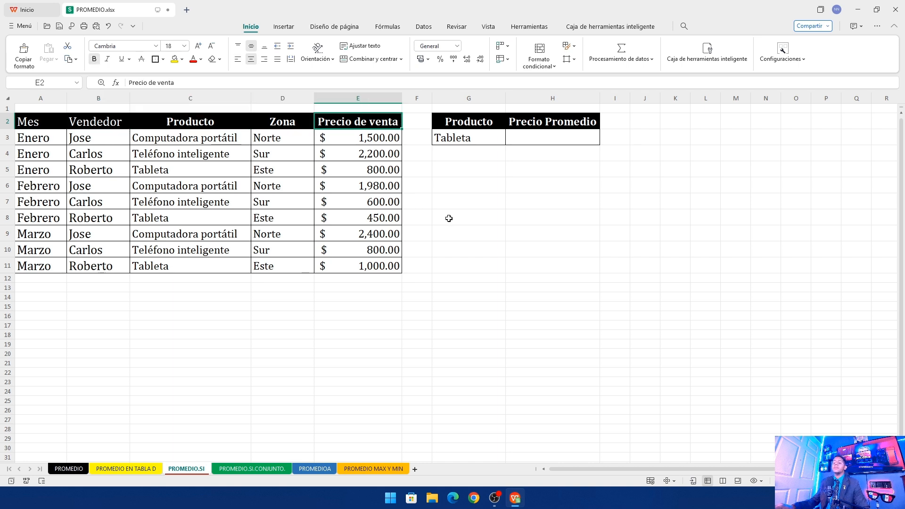
{"action": "left_click", "coordinate": [551, 132]}
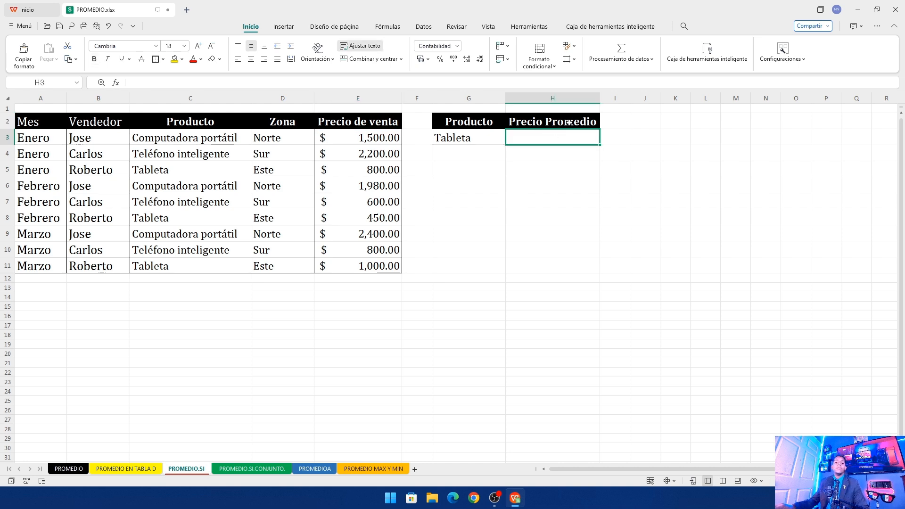
{"action": "left_click", "coordinate": [484, 119]}
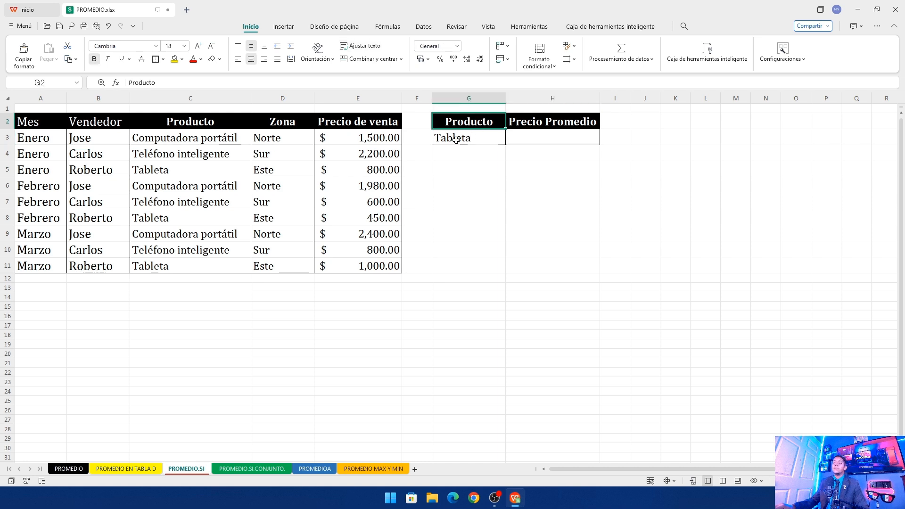
{"action": "left_click", "coordinate": [456, 140]}
{"action": "left_click", "coordinate": [161, 169]}
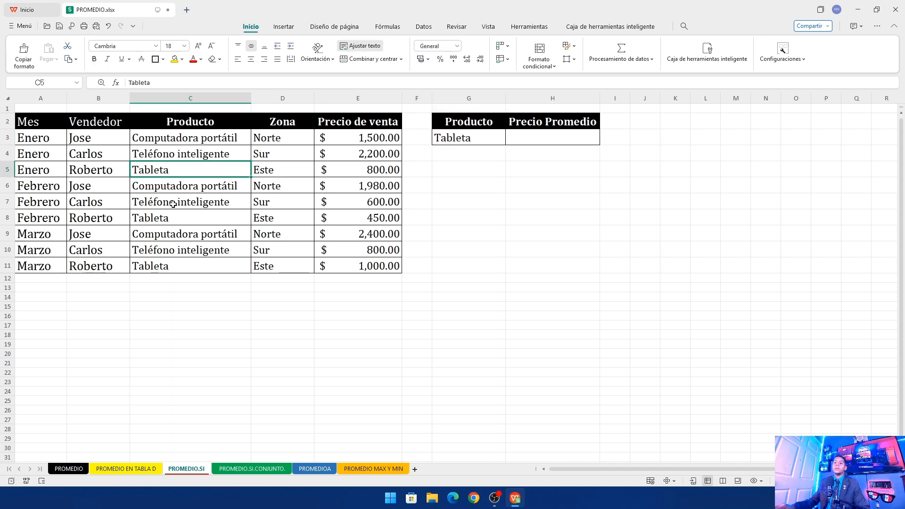
{"action": "left_click", "coordinate": [174, 223]}
{"action": "left_click", "coordinate": [171, 263]}
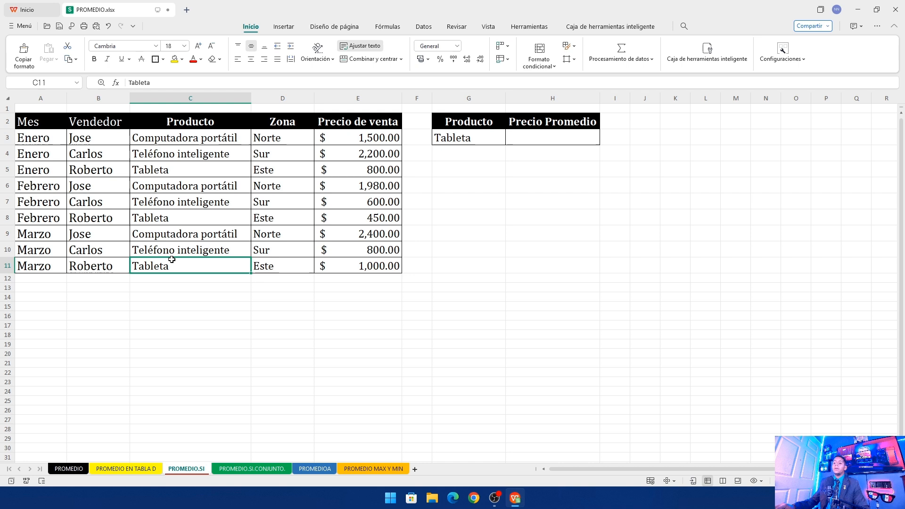
Step: Start a PROMEDIO.SI formula in H3 with the Producto column C3:C11 as its range
{"action": "left_click", "coordinate": [545, 141]}
{"action": "type", "text": "="}
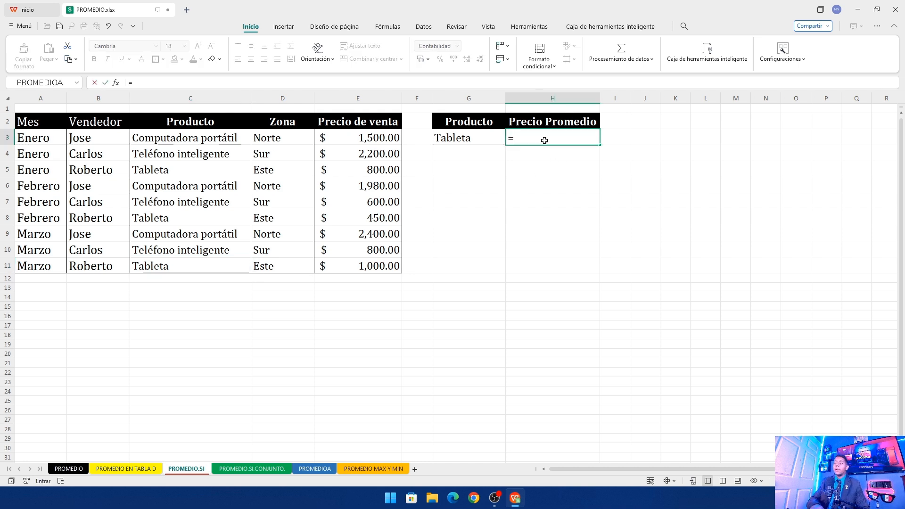
{"action": "type", "text": "PROME"}
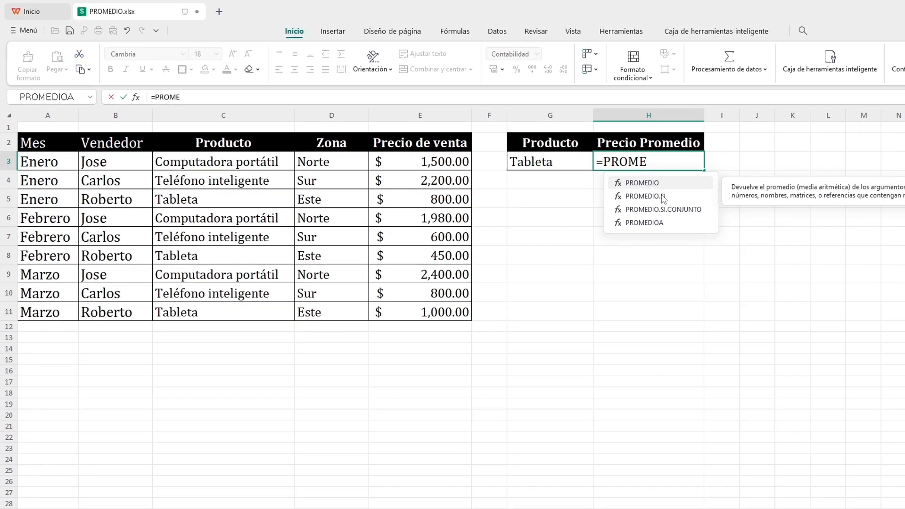
{"action": "double_click", "coordinate": [566, 168]}
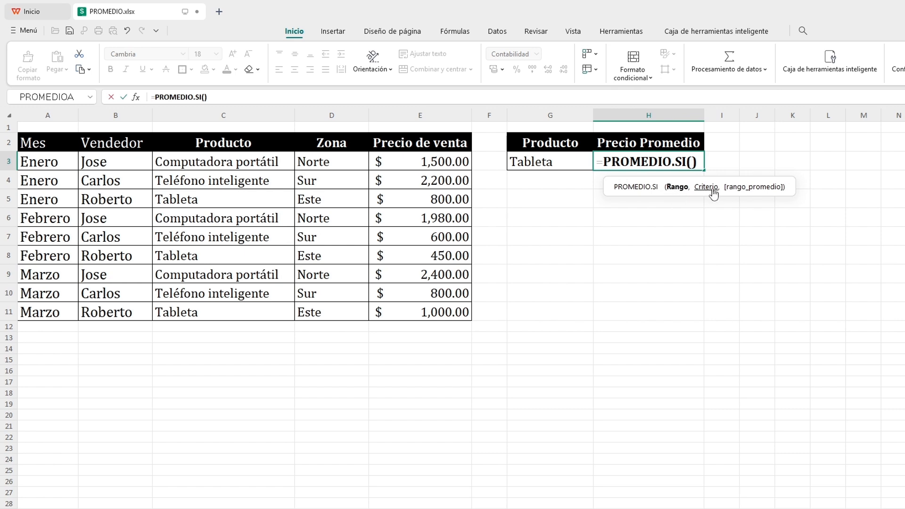
{"action": "mouse_move", "coordinate": [762, 193]}
{"action": "left_click", "coordinate": [274, 165]}
{"action": "left_click_drag", "start_coordinate": [274, 165], "coordinate": [271, 308]}
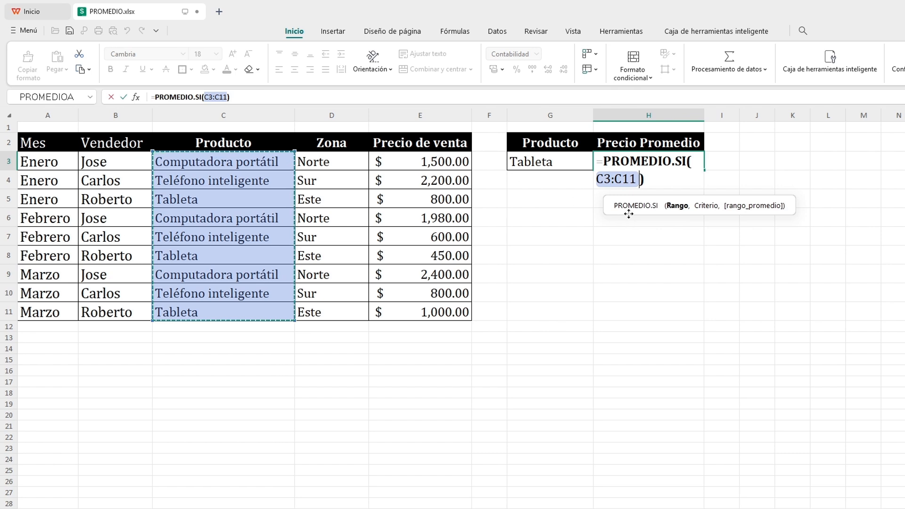
{"action": "type", "text": ","}
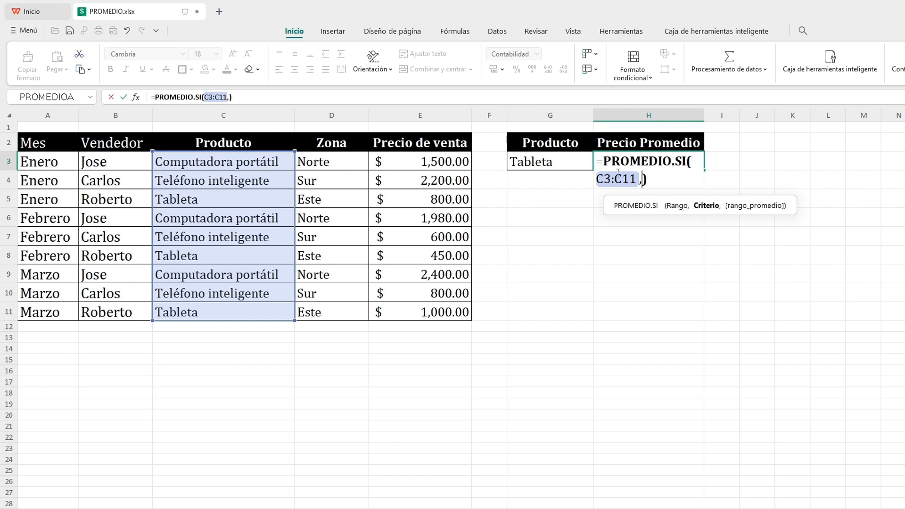
Step: Enter "Tableta" as the criterion of the PROMEDIO.SI formula in H3
{"action": "type", "text": "\""}
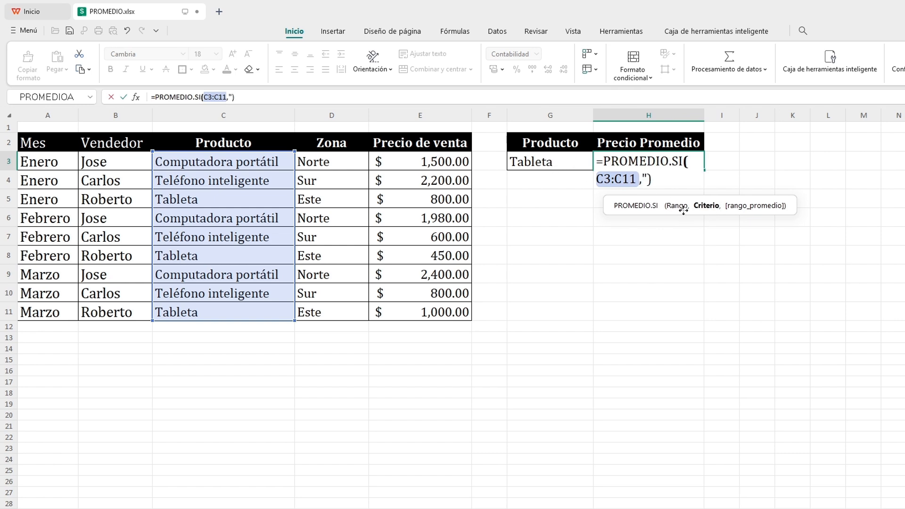
{"action": "type", "text": "t"}
{"action": "key", "text": "BackSpace"}
{"action": "type", "text": "Tableta\""}
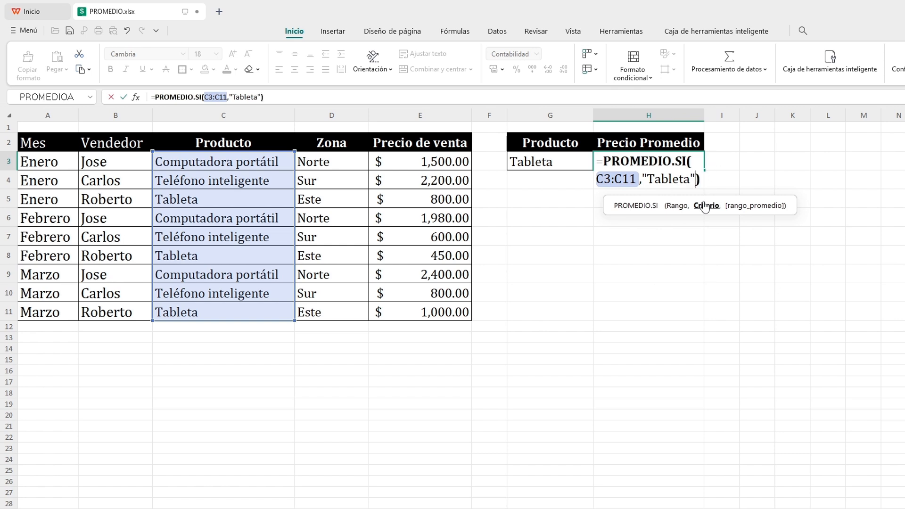
{"action": "type", "text": ","}
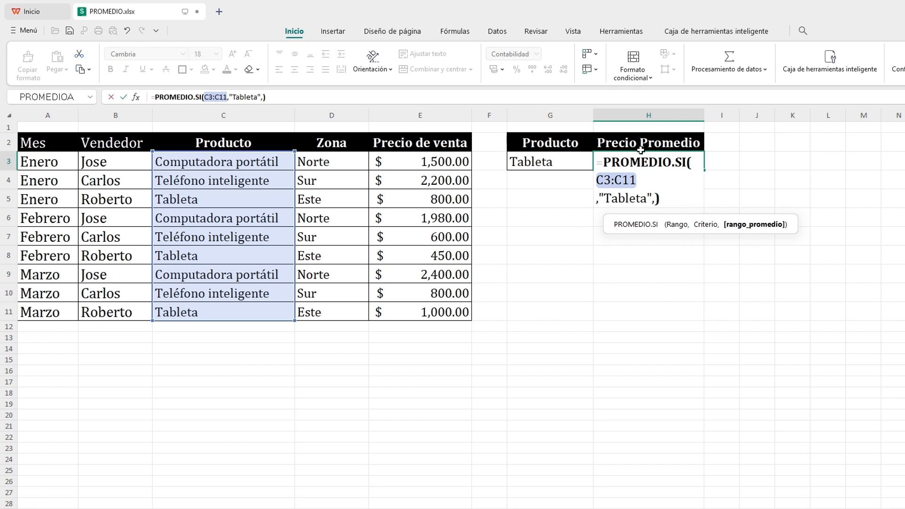
Step: Complete the H3 formula with the Precio de venta cells E3:E11 as the average range
{"action": "left_click", "coordinate": [471, 156]}
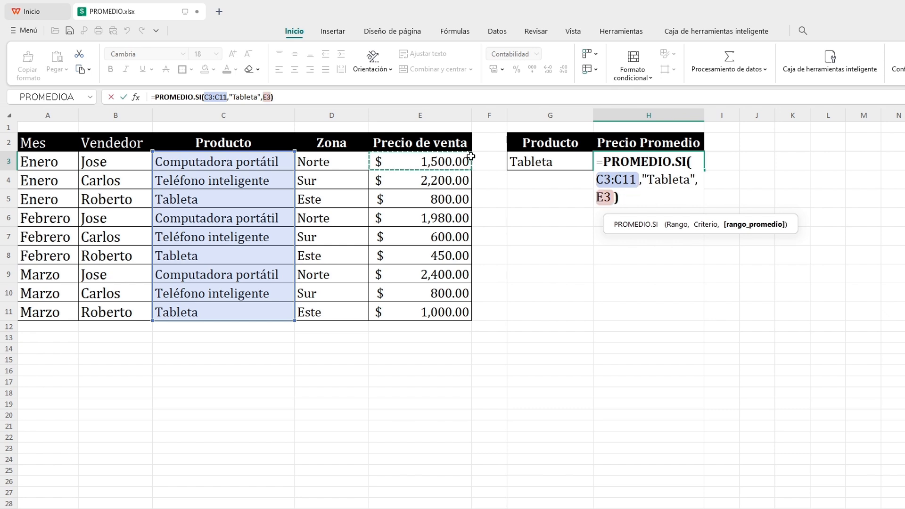
{"action": "left_click_drag", "start_coordinate": [471, 156], "coordinate": [460, 320]}
{"action": "type", "text": ")"}
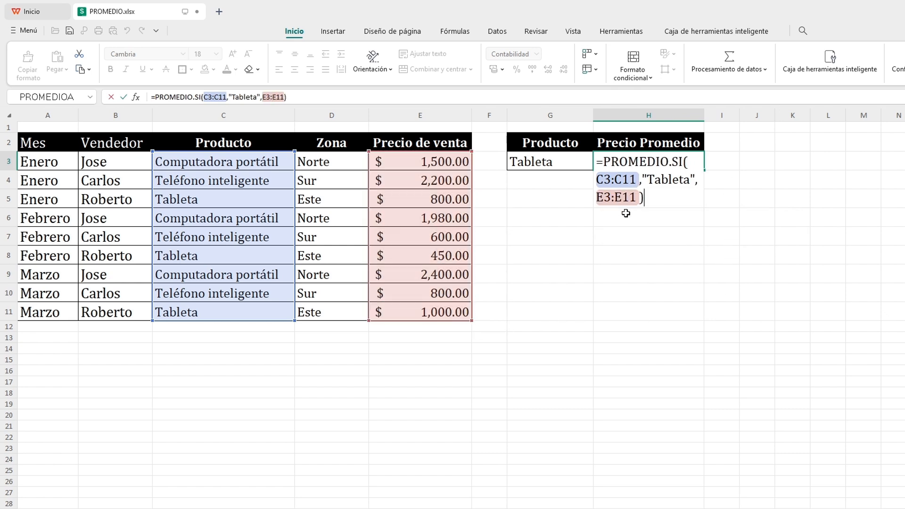
{"action": "key", "text": "Return"}
{"action": "left_click", "coordinate": [626, 213]}
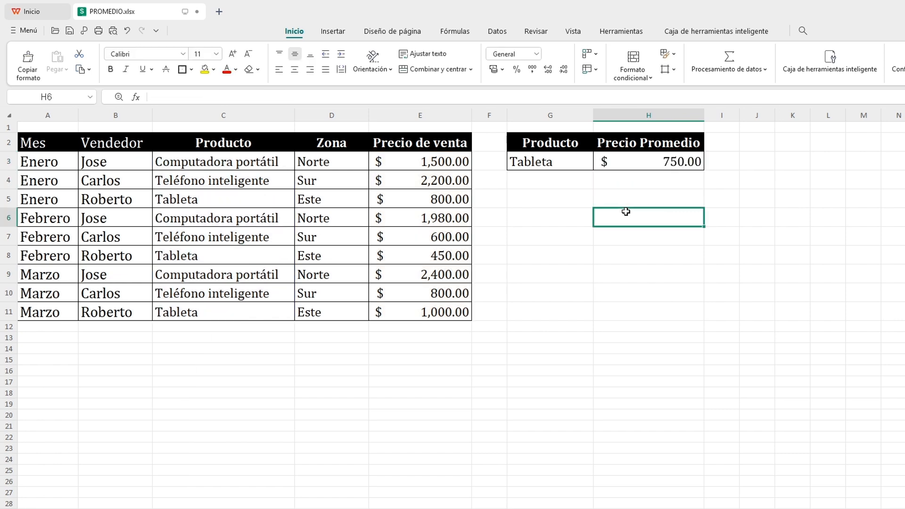
Step: Review the formula in H3 against the Tableta rows at C5, C8 and C11
{"action": "left_click", "coordinate": [698, 161]}
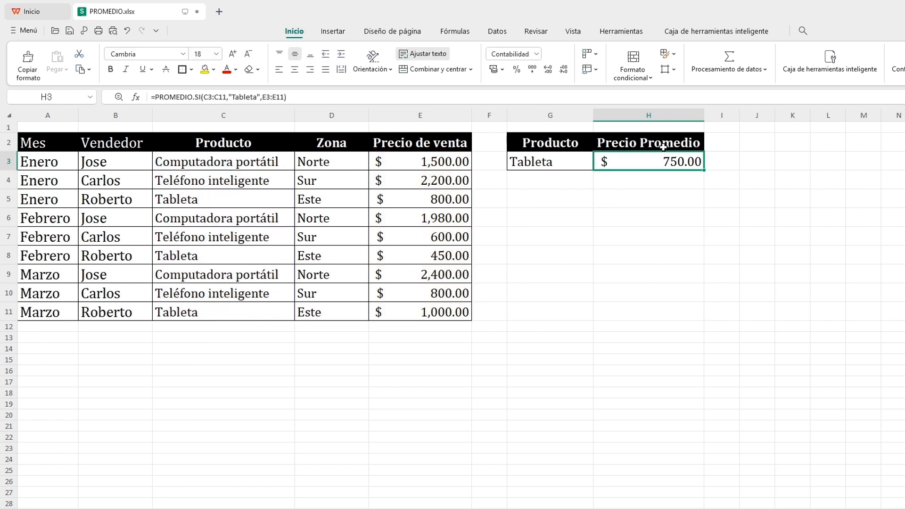
{"action": "left_click", "coordinate": [208, 199]}
{"action": "left_click", "coordinate": [207, 255]}
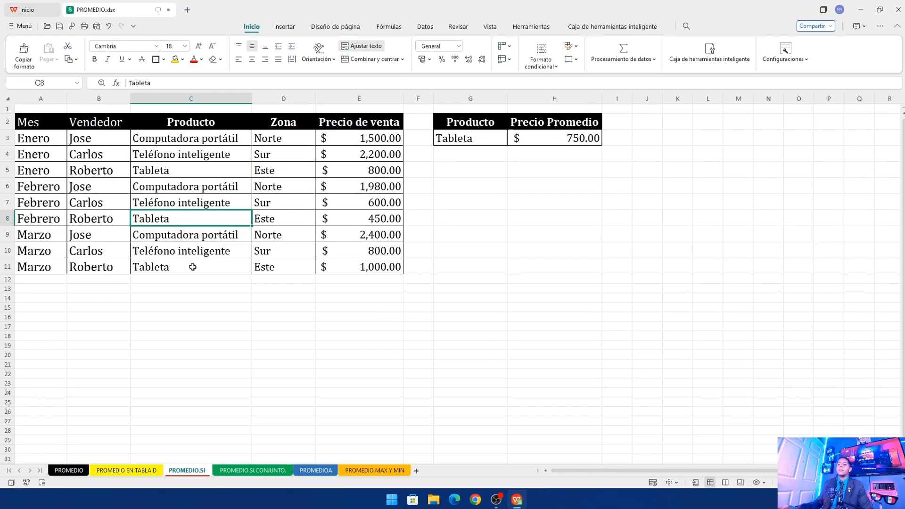
{"action": "left_click", "coordinate": [193, 266]}
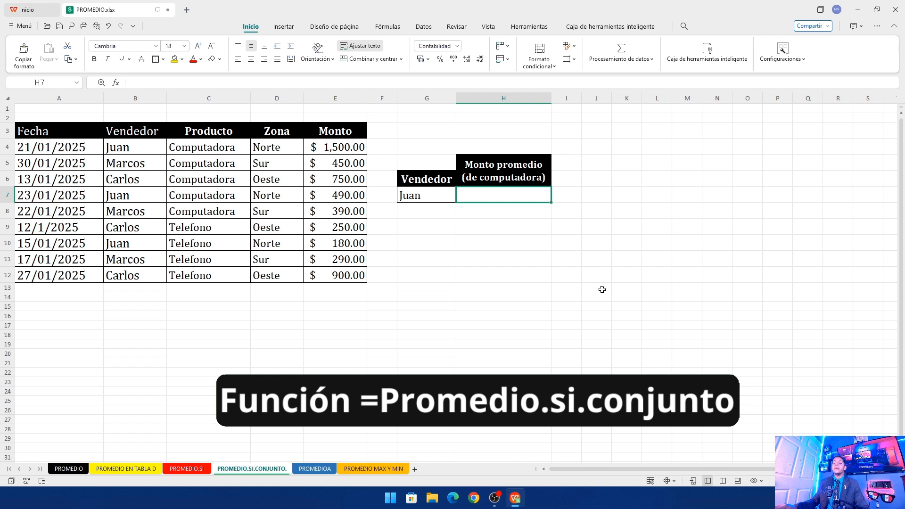
Step: Examine the sales table's column headers, the "Monto promedio (de computadora)" heading and the matching Vendedor and Producto entries in row 4
{"action": "left_click", "coordinate": [425, 246]}
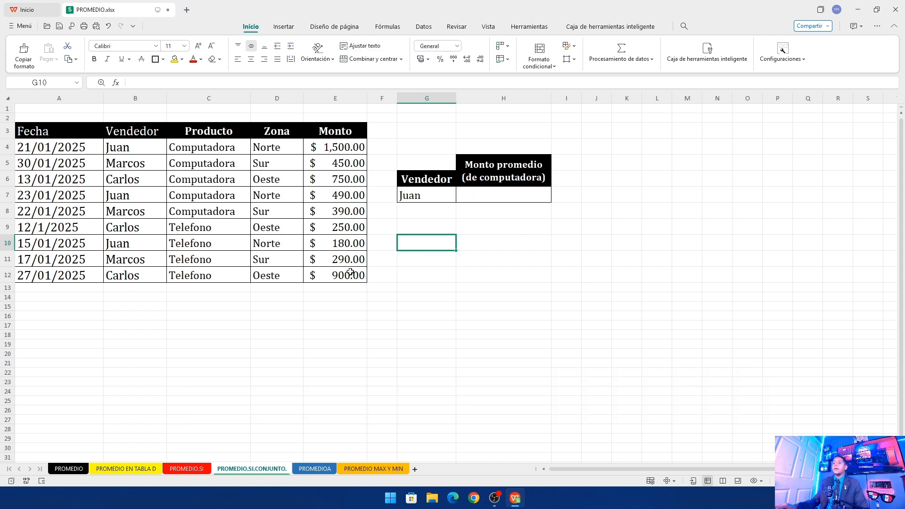
{"action": "left_click", "coordinate": [70, 135]}
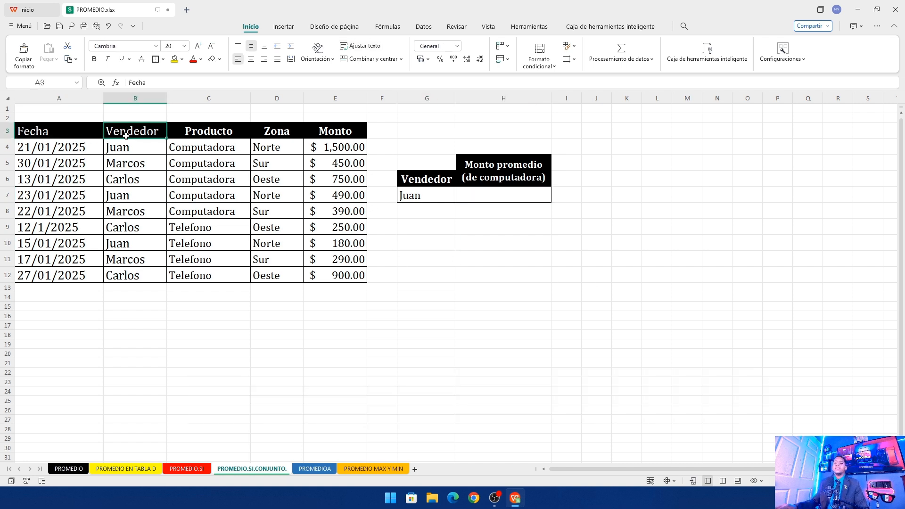
{"action": "left_click", "coordinate": [135, 132]}
{"action": "left_click", "coordinate": [213, 133]}
{"action": "left_click", "coordinate": [257, 131]}
{"action": "left_click", "coordinate": [328, 131]}
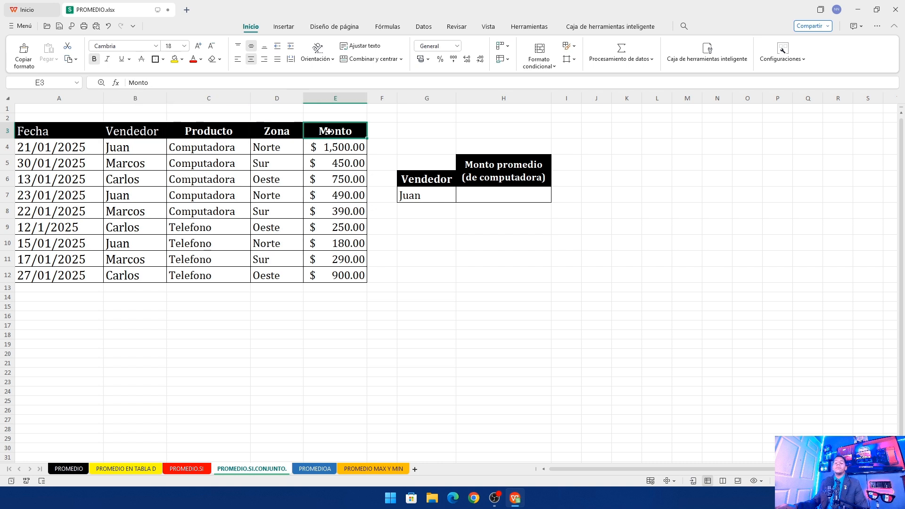
{"action": "left_click", "coordinate": [539, 181]}
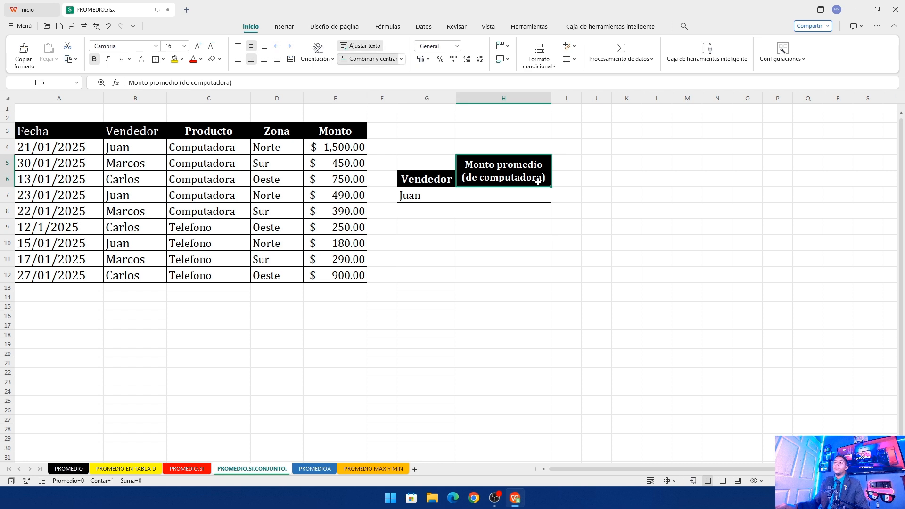
{"action": "left_click", "coordinate": [212, 148]}
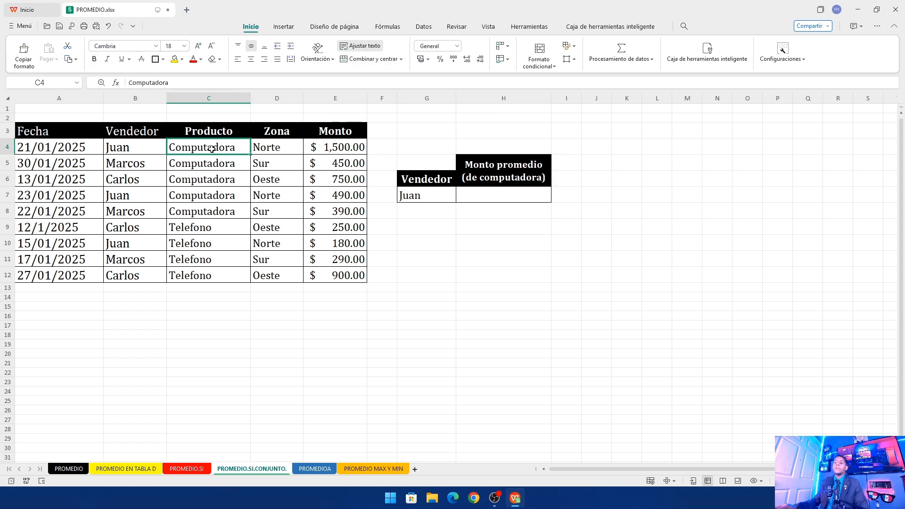
{"action": "left_click", "coordinate": [129, 157]}
{"action": "left_click", "coordinate": [139, 149]}
Step: Start a PROMEDIO.SI.CONJUNTO formula in H7 with the Monto cells E4:E12 as the average range
{"action": "left_click", "coordinate": [505, 196]}
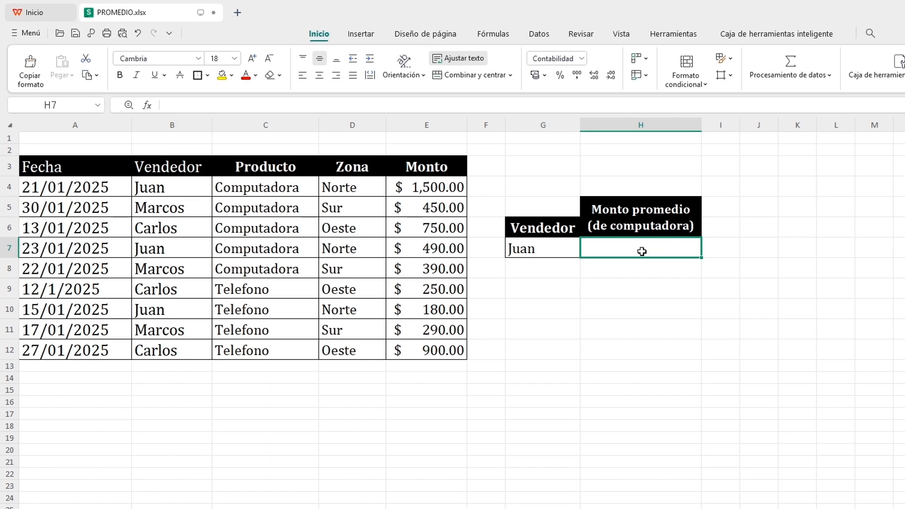
{"action": "type", "text": "="}
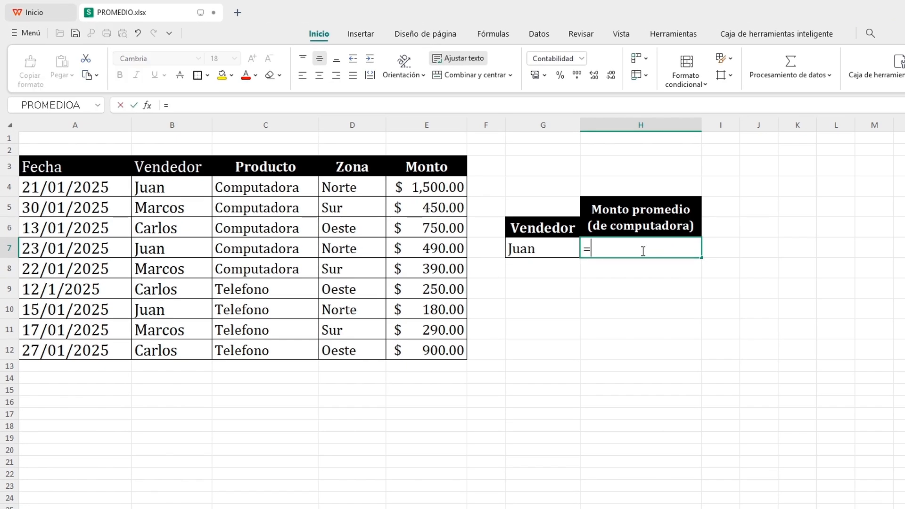
{"action": "type", "text": "prom"}
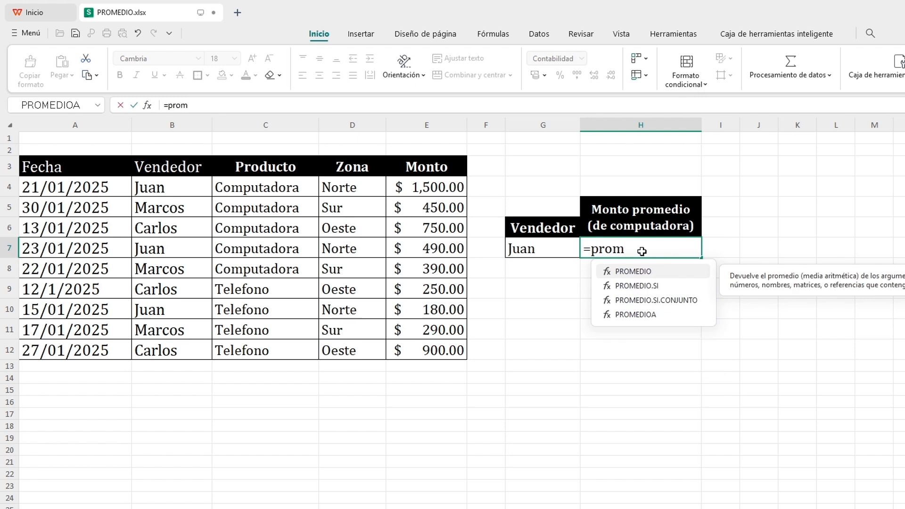
{"action": "double_click", "coordinate": [658, 301]}
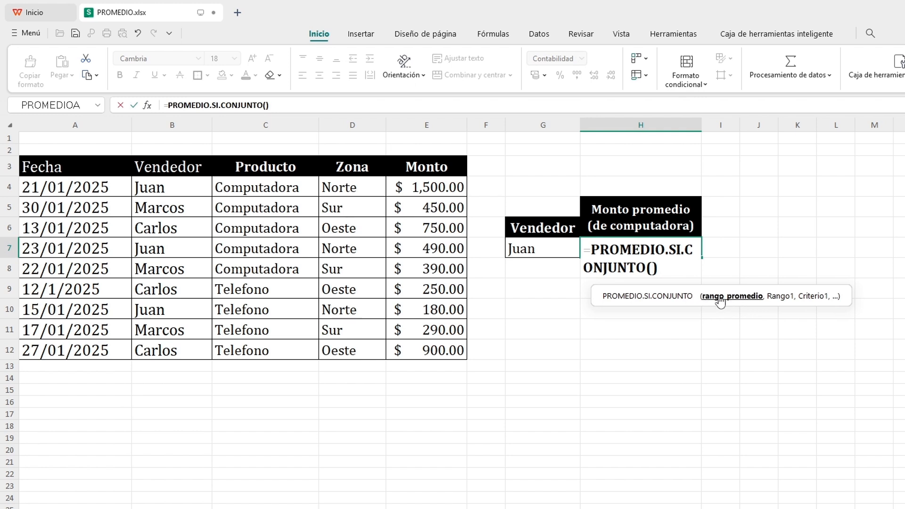
{"action": "left_click_drag", "start_coordinate": [443, 190], "coordinate": [445, 352]}
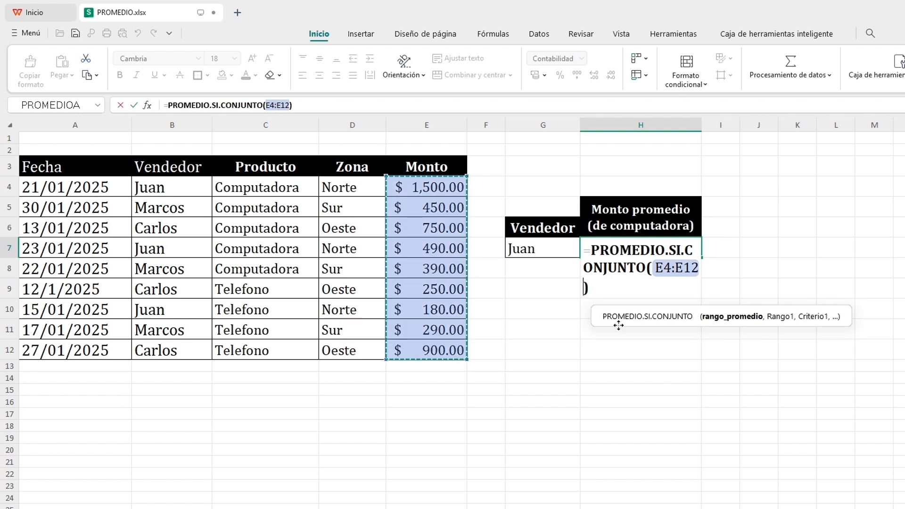
{"action": "type", "text": ","}
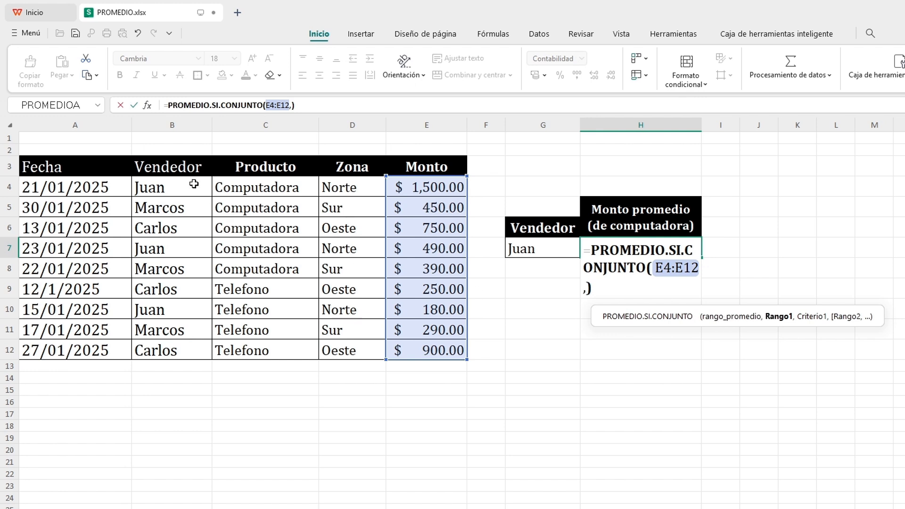
Step: Add the Vendedor cells B4:B12 as the first criteria range, with the vendor's name from G7 as quoted text, and enter the formula
{"action": "left_click_drag", "start_coordinate": [194, 184], "coordinate": [182, 350]}
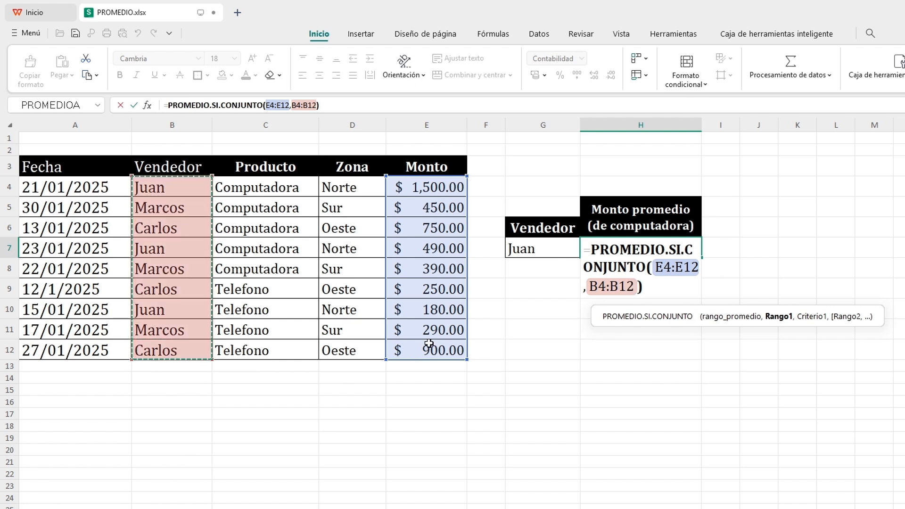
{"action": "type", "text": ","}
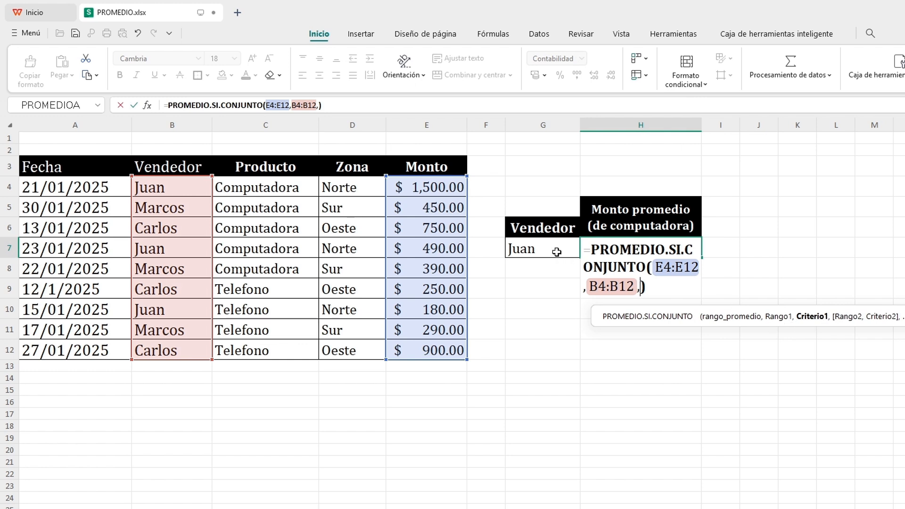
{"action": "type", "text": "\""}
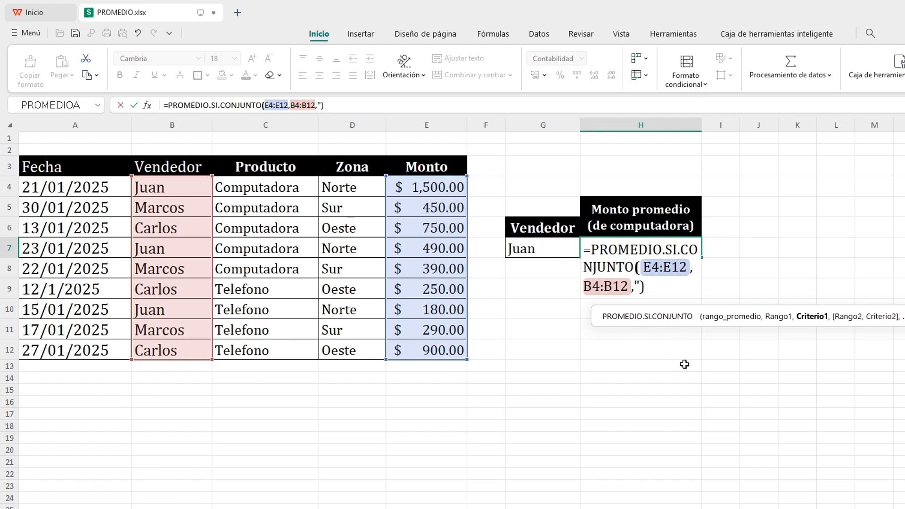
{"action": "type", "text": "Juan\""}
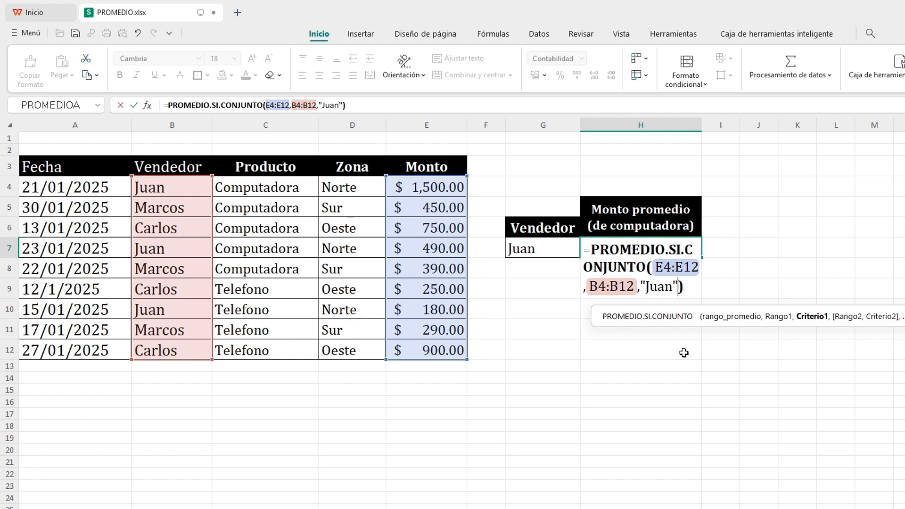
{"action": "key", "text": "Return"}
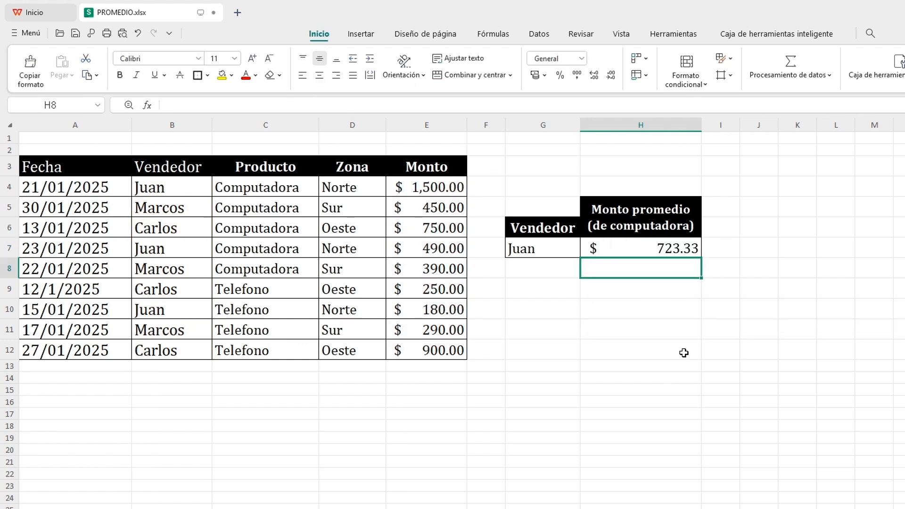
Step: Reopen the formula in H7 and add the Producto cells C4:C12 as its second criteria range
{"action": "left_click", "coordinate": [837, 201]}
{"action": "left_click", "coordinate": [671, 245]}
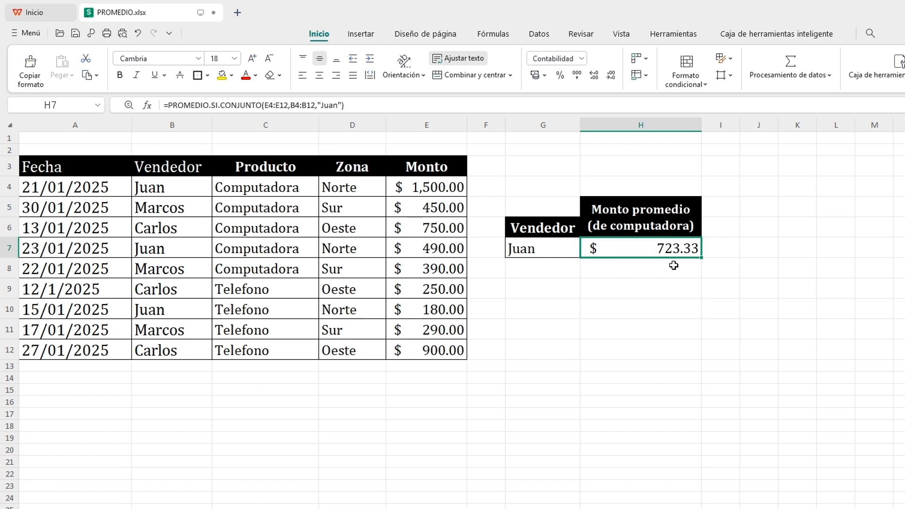
{"action": "double_click", "coordinate": [691, 247]}
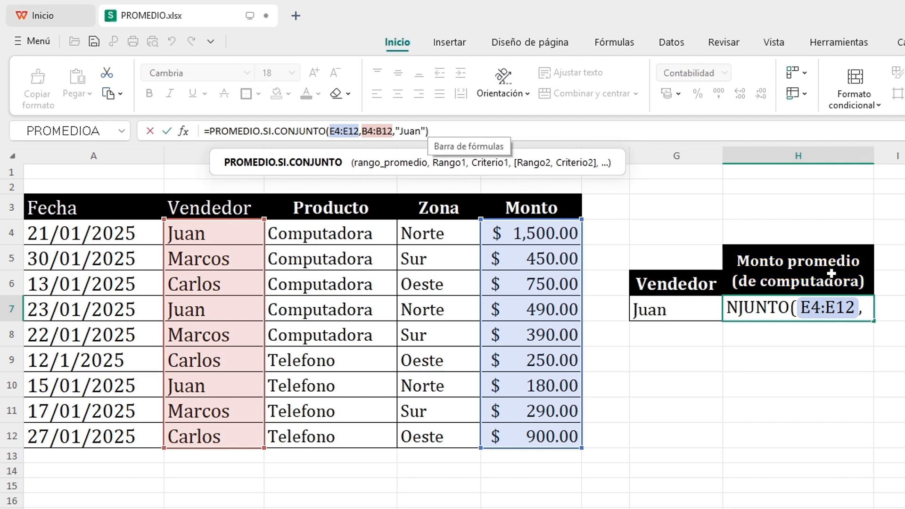
{"action": "left_click", "coordinate": [867, 310]}
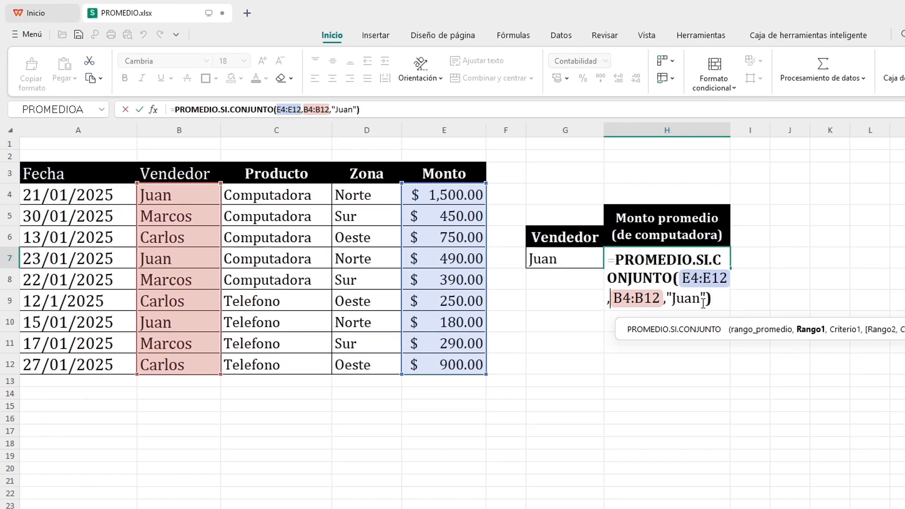
{"action": "left_click", "coordinate": [844, 358]}
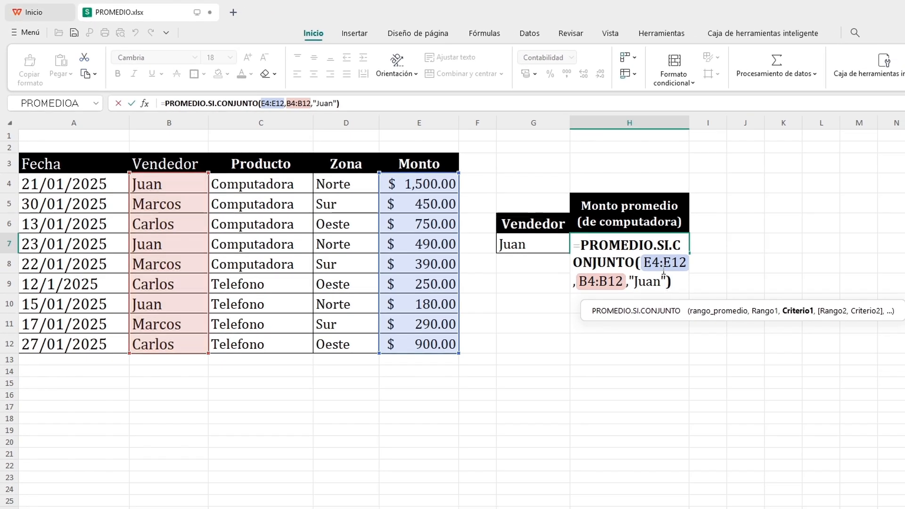
{"action": "key", "text": "Delete"}
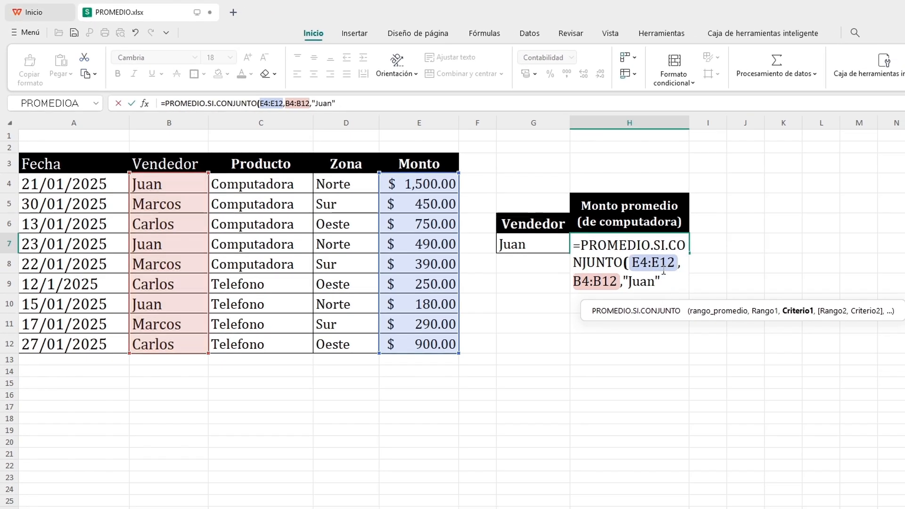
{"action": "type", "text": ","}
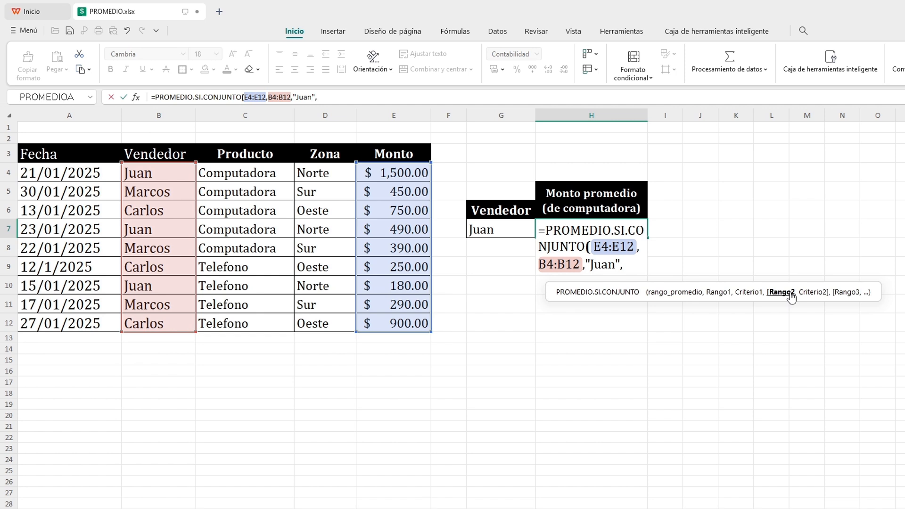
{"action": "left_click_drag", "start_coordinate": [242, 173], "coordinate": [251, 321]}
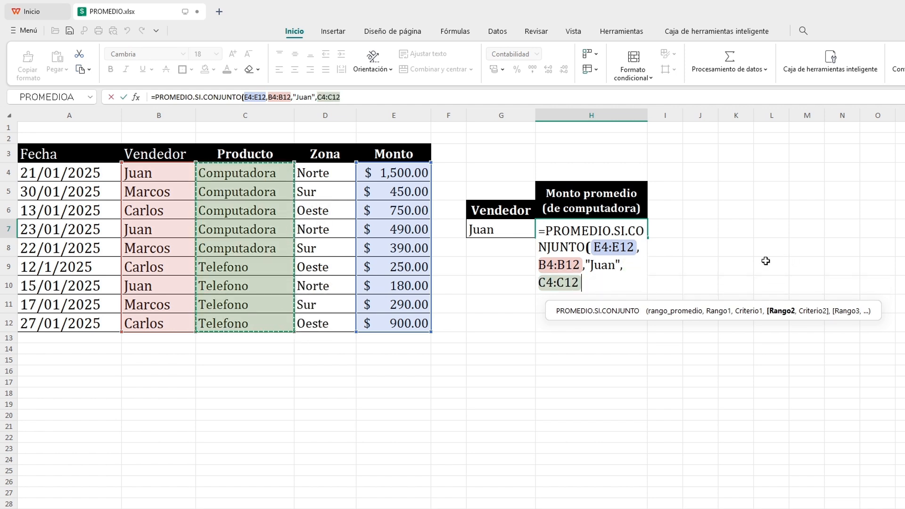
Step: Complete the H7 formula with "Computadora" as the second criterion
{"action": "type", "text": ","}
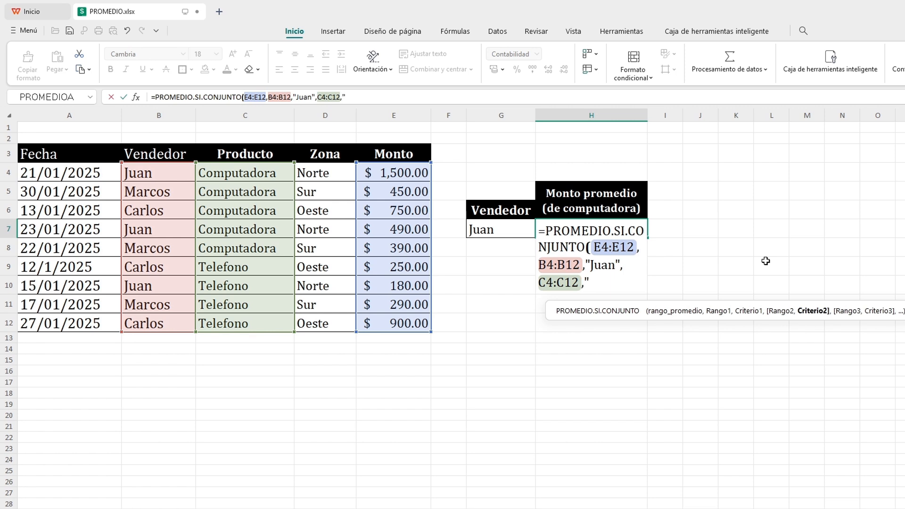
{"action": "type", "text": "\"Computadora"}
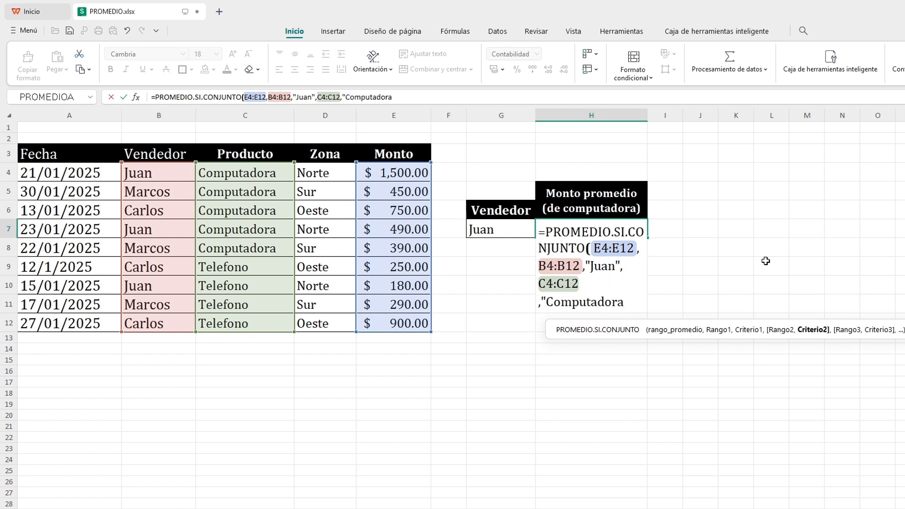
{"action": "type", "text": "\")"}
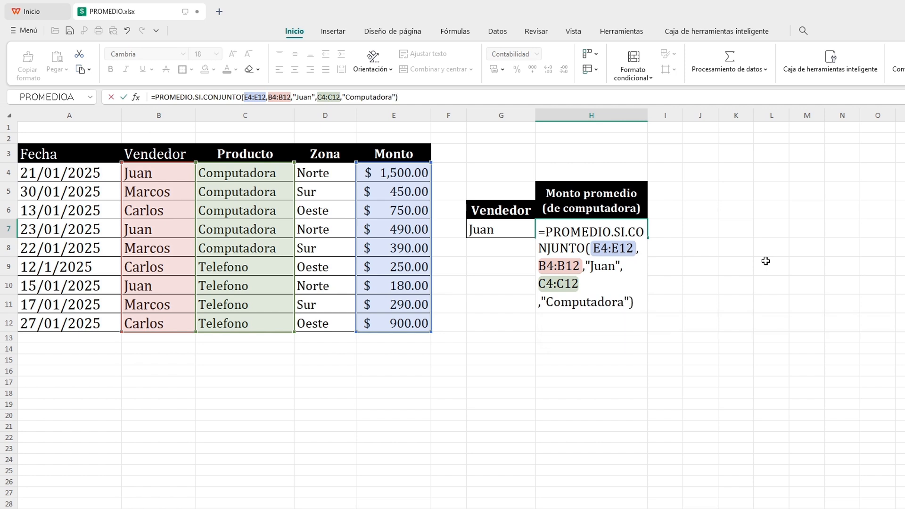
{"action": "key", "text": "Return"}
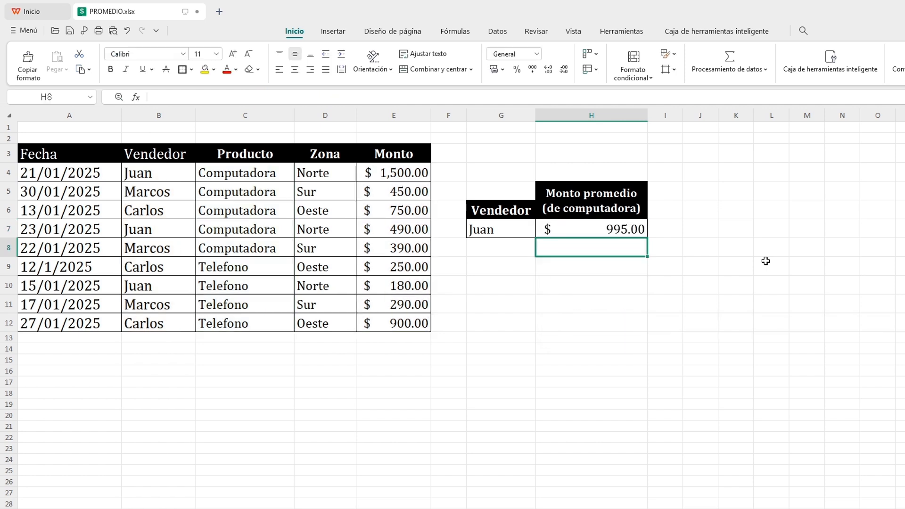
Step: Review the PROMEDIO.SI.CONJUNTO formula in H7 alongside the vendor in G7
{"action": "left_click", "coordinate": [620, 284]}
{"action": "left_click", "coordinate": [625, 231]}
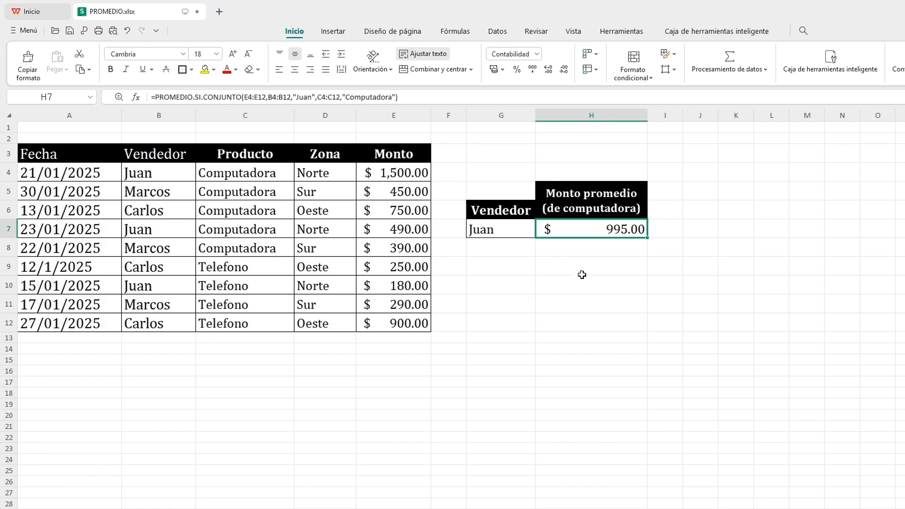
{"action": "left_click", "coordinate": [512, 233]}
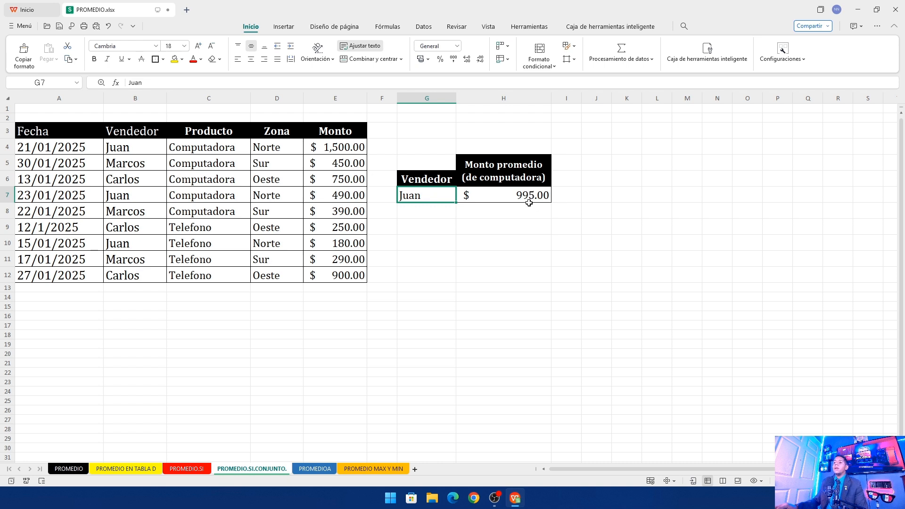
{"action": "left_click", "coordinate": [470, 201]}
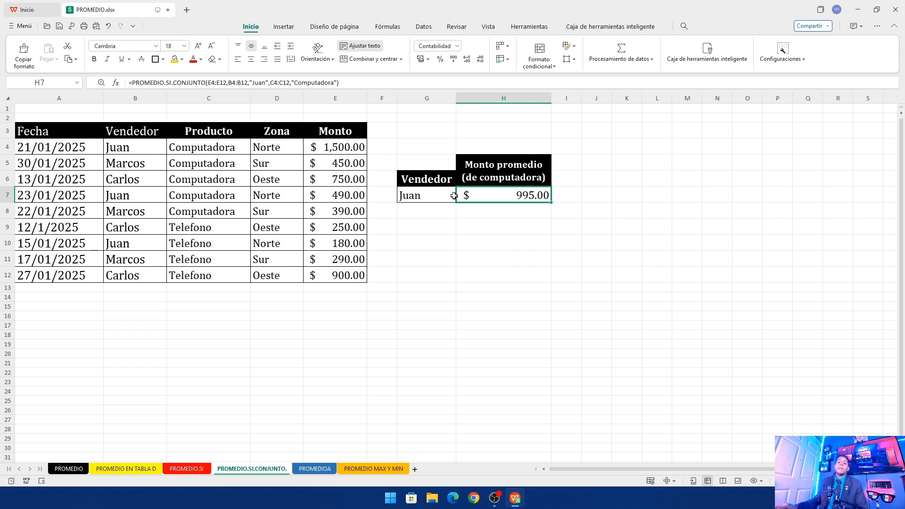
Step: Switch to the PROMEDIOA sheet and examine the student grades, including the "No entrego" entry in D2
{"action": "key", "text": "ctrl+Page_Down"}
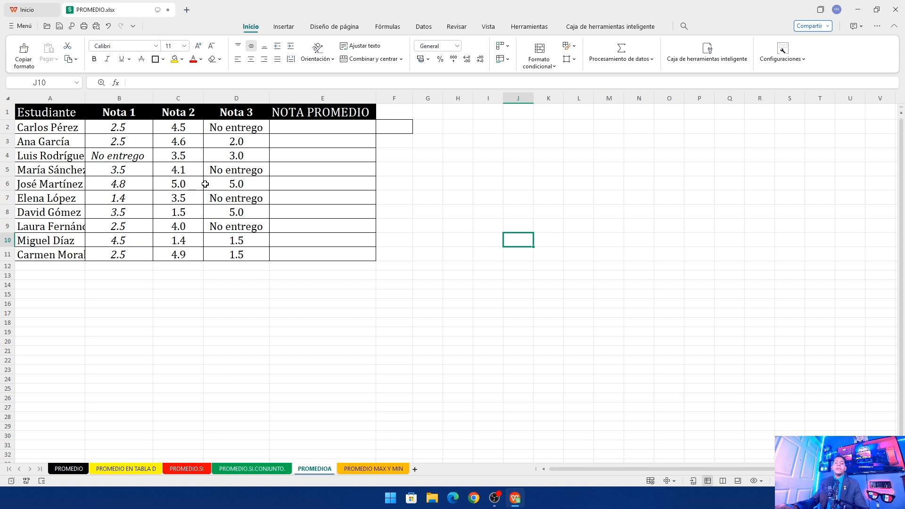
{"action": "left_click", "coordinate": [293, 201]}
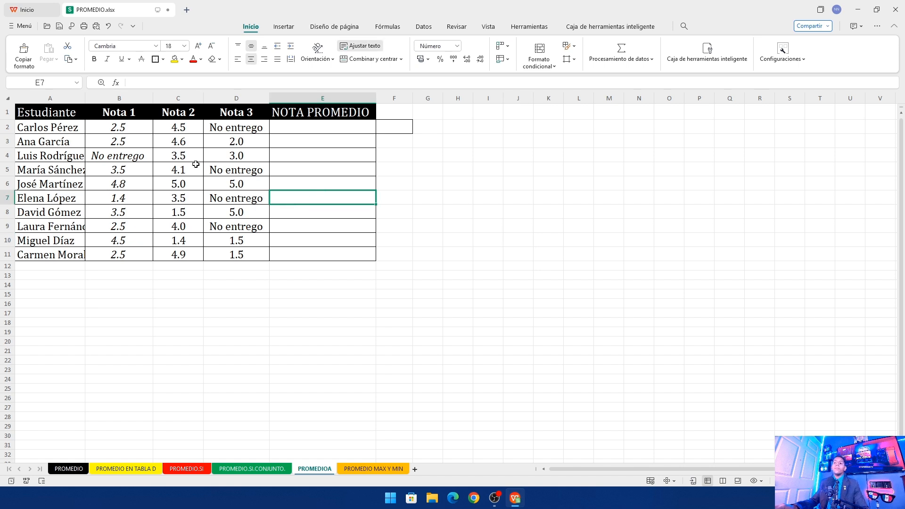
{"action": "left_click", "coordinate": [146, 133]}
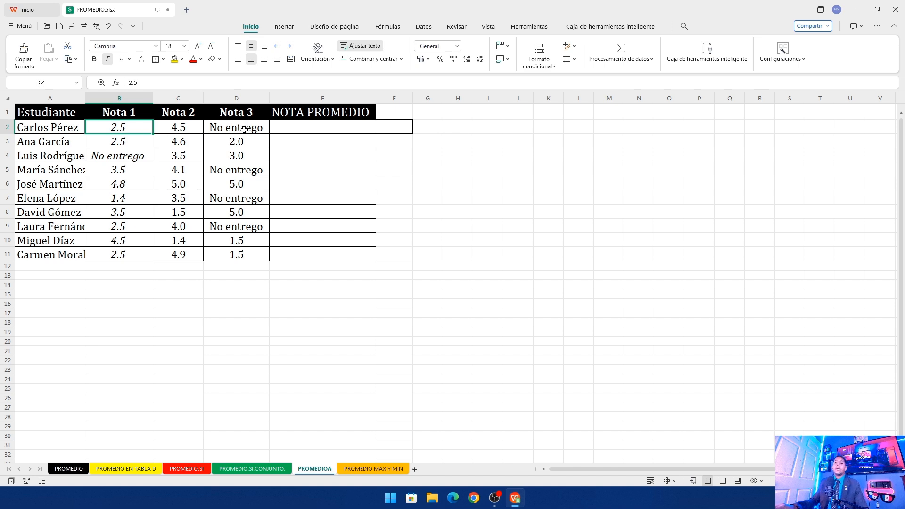
{"action": "left_click", "coordinate": [244, 130]}
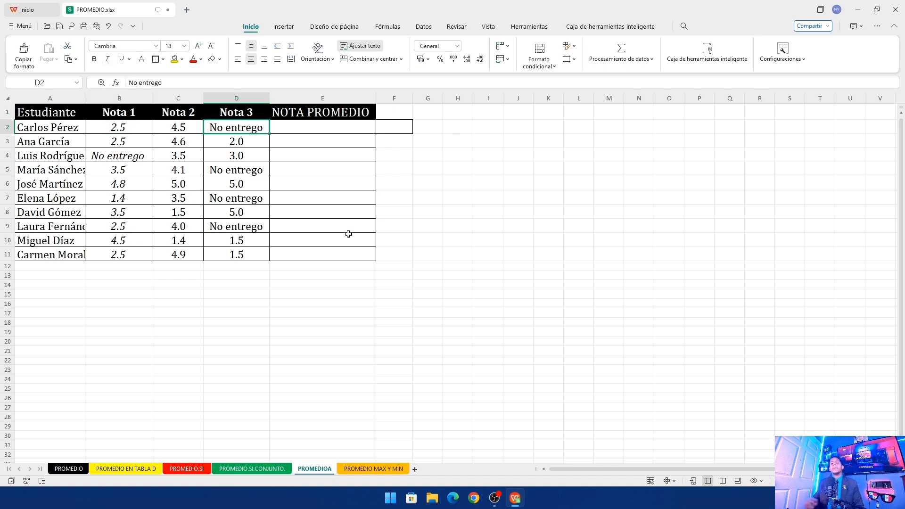
{"action": "left_click", "coordinate": [139, 115]}
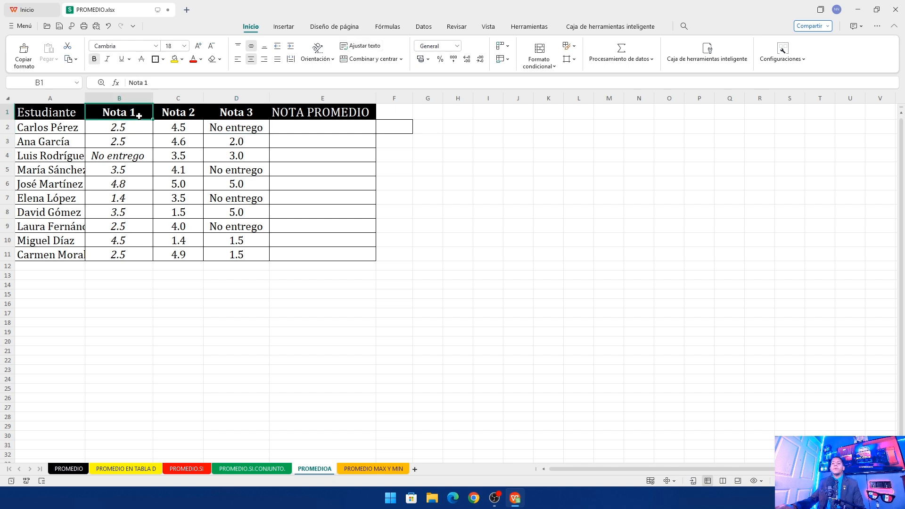
Step: Examine the Nota 2 and Nota 3 columns and the "No entrego" entries in D2, B4, D7 and D9
{"action": "left_click", "coordinate": [176, 110]}
{"action": "left_click", "coordinate": [247, 113]}
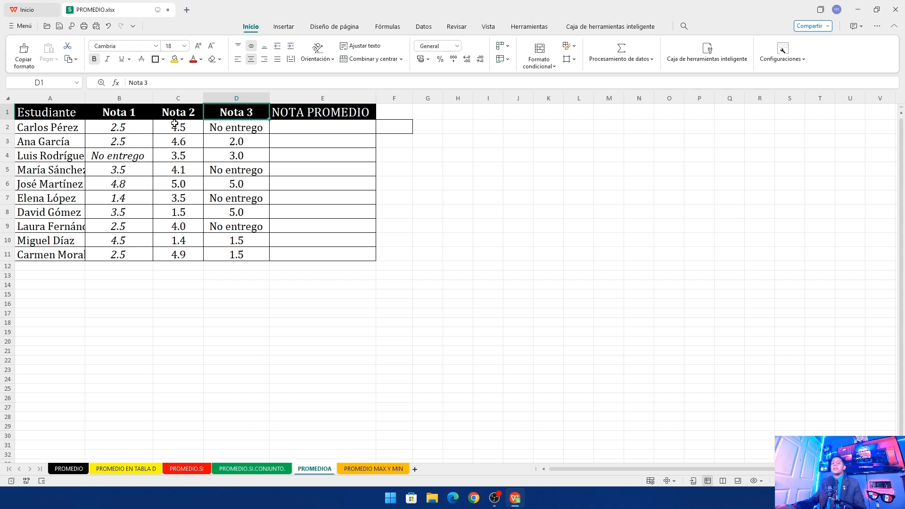
{"action": "left_click", "coordinate": [299, 140]}
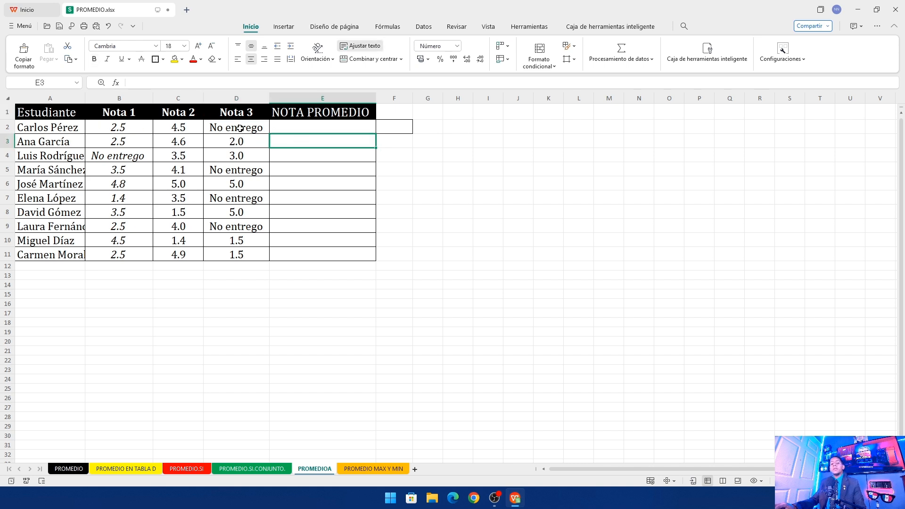
{"action": "left_click", "coordinate": [240, 128]}
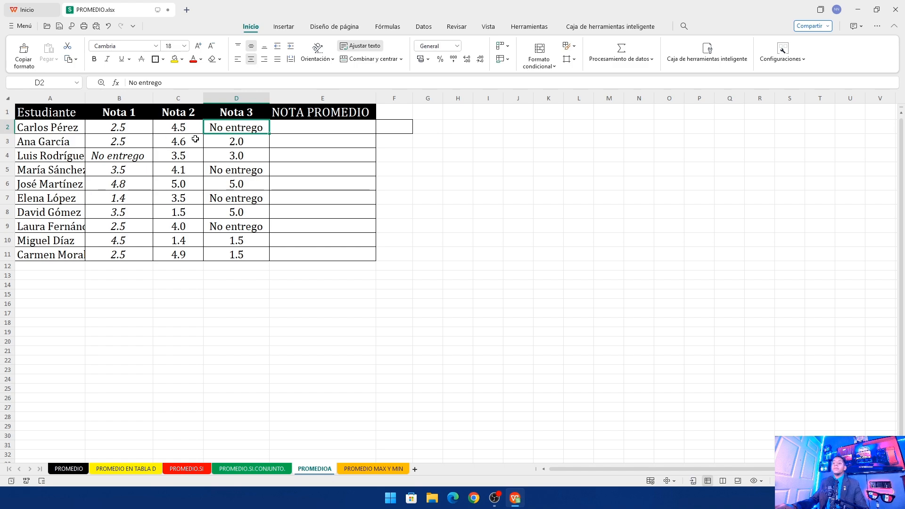
{"action": "left_click", "coordinate": [116, 157]}
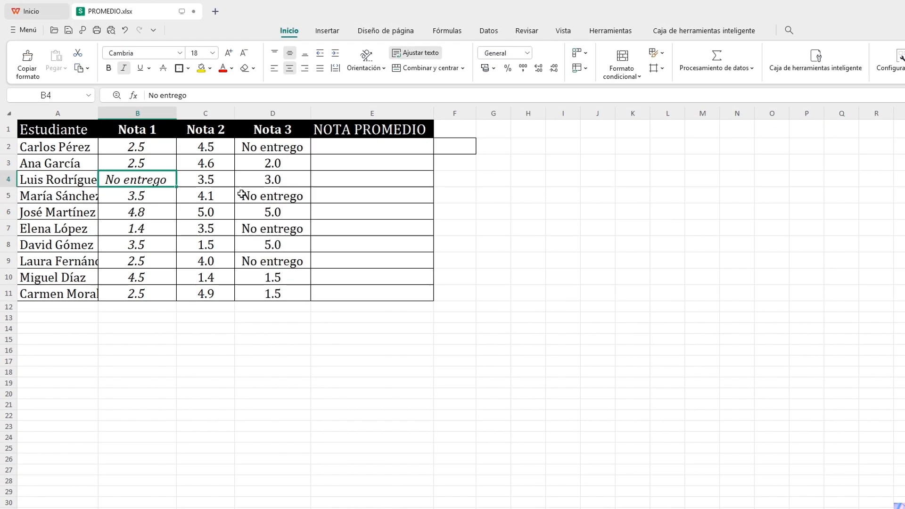
{"action": "left_click", "coordinate": [211, 170]}
{"action": "left_click", "coordinate": [295, 252]}
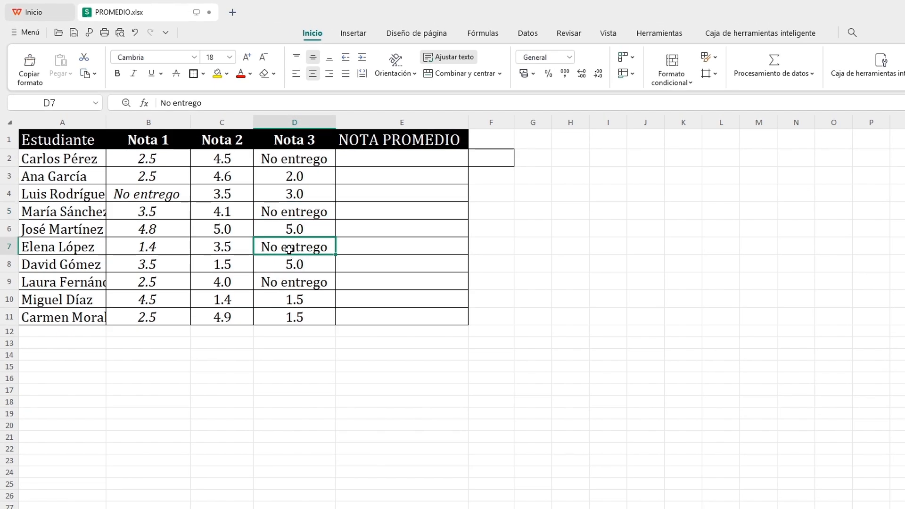
{"action": "left_click", "coordinate": [277, 285]}
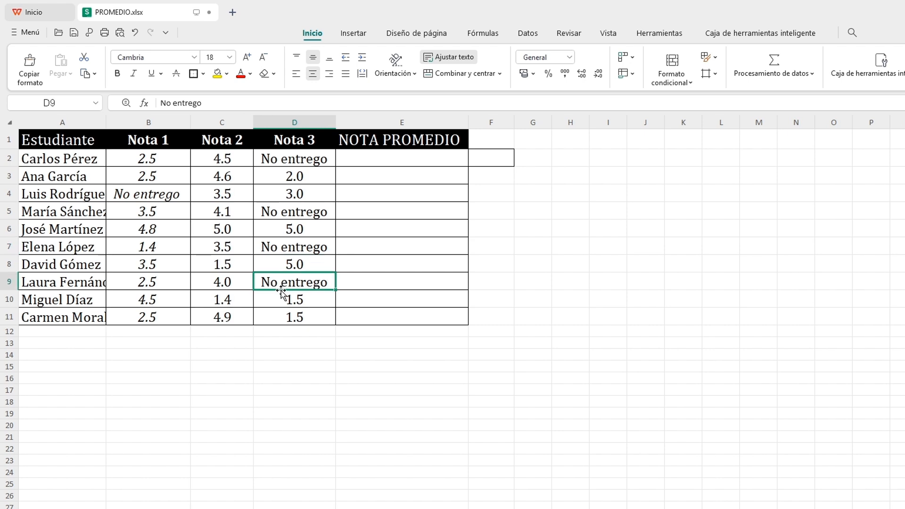
{"action": "left_click", "coordinate": [417, 194]}
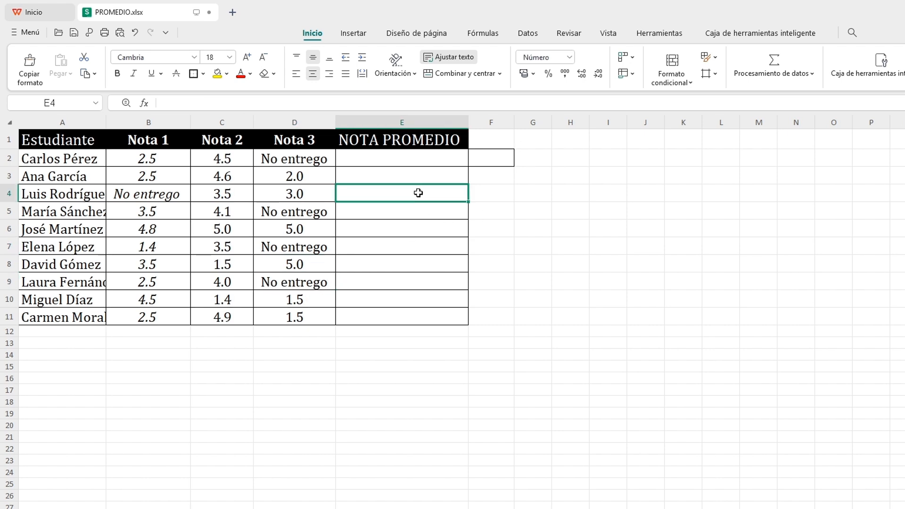
Step: Calculate the first student's average in F2 with PROMEDIO over the grades B2:D2, and review the formula
{"action": "left_click", "coordinate": [491, 158]}
{"action": "type", "text": "="}
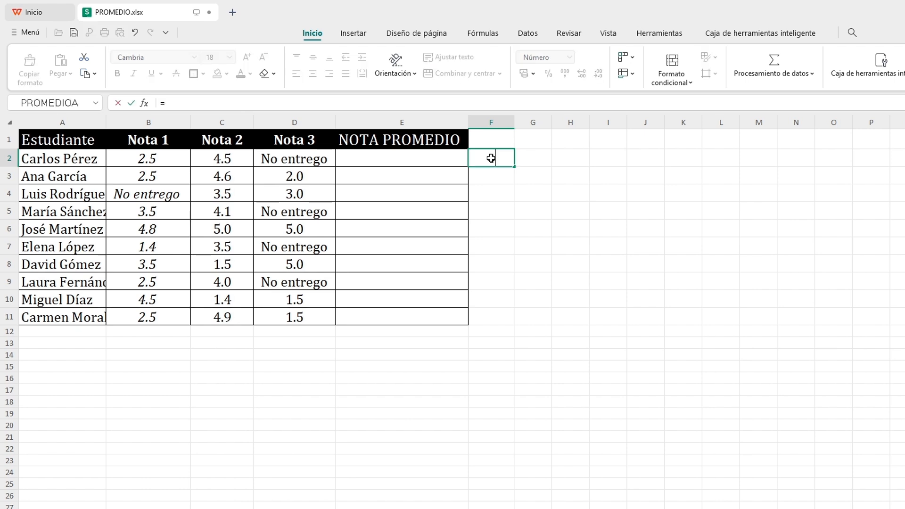
{"action": "type", "text": "prom"}
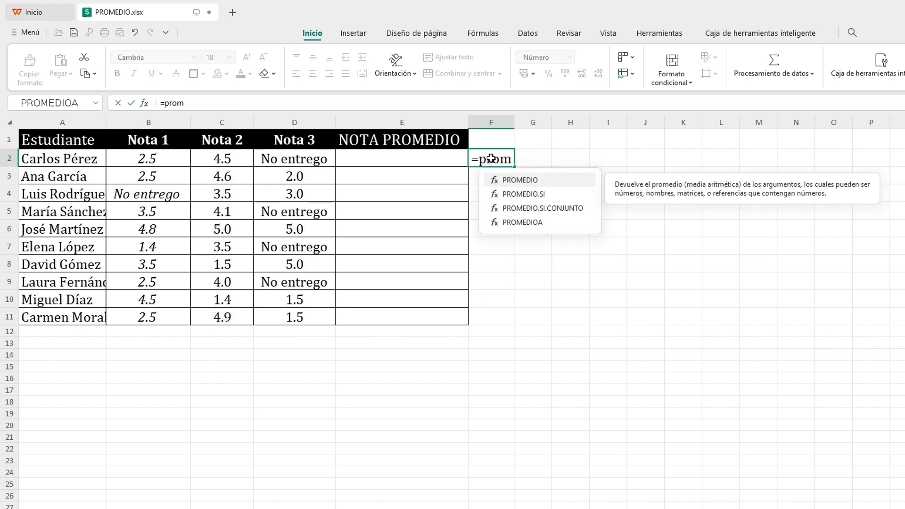
{"action": "double_click", "coordinate": [525, 179]}
{"action": "left_click_drag", "start_coordinate": [171, 154], "coordinate": [325, 162]}
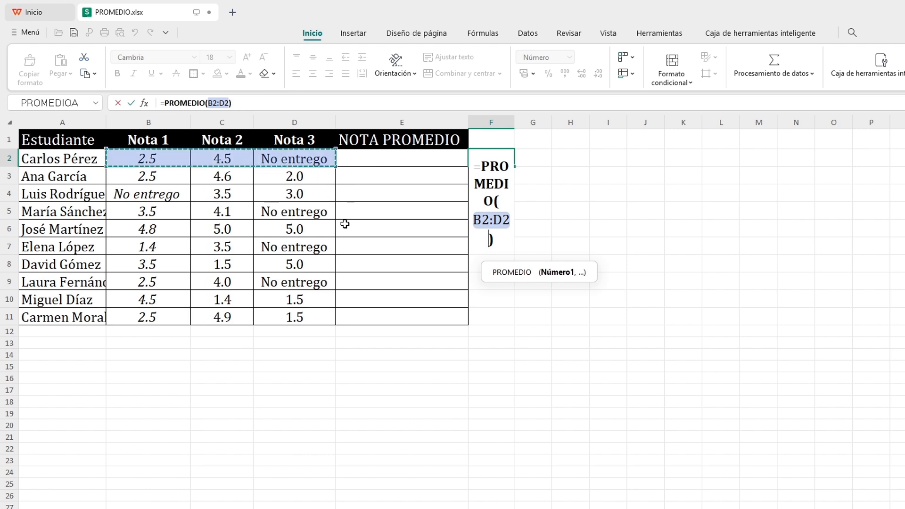
{"action": "key", "text": "Return"}
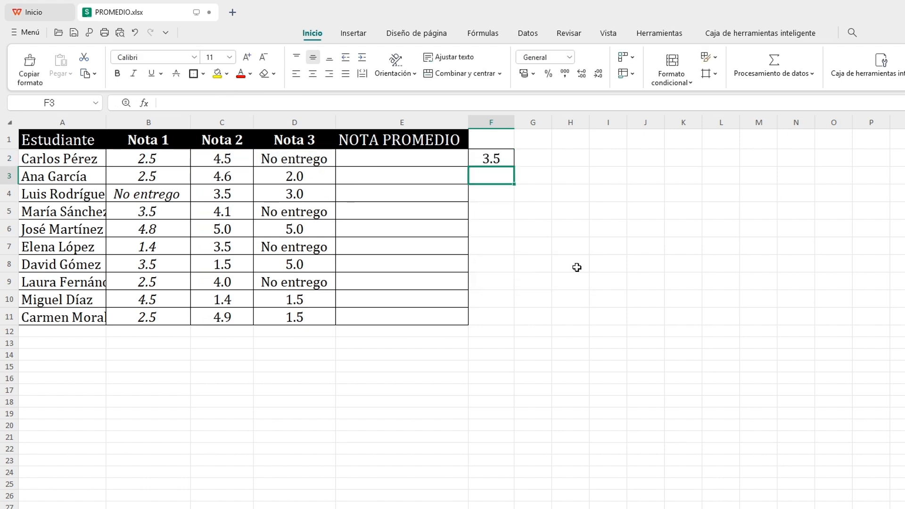
{"action": "left_click", "coordinate": [529, 264]}
{"action": "left_click", "coordinate": [504, 158]}
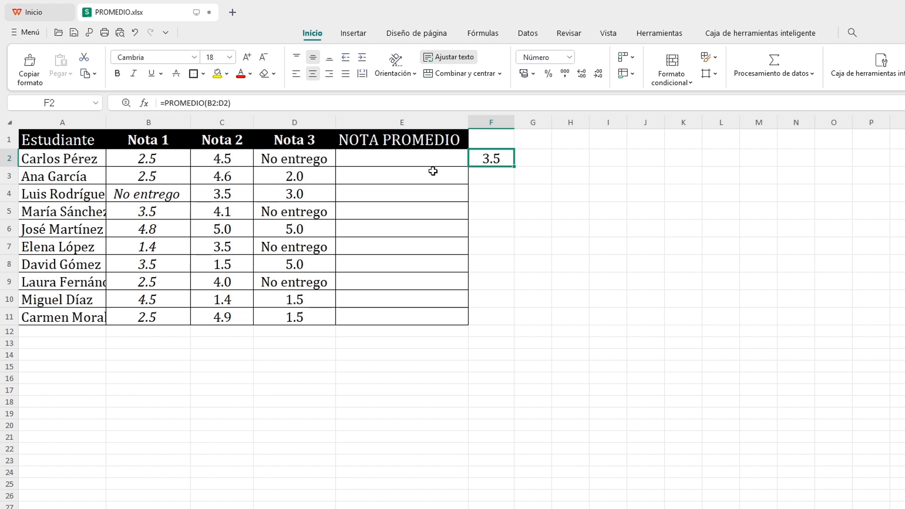
Step: Calculate the first student's NOTA PROMEDIO in E2 with PROMEDIOA over B2:D2, and compare it with the PROMEDIO formula in F2
{"action": "left_click", "coordinate": [422, 165]}
{"action": "type", "text": "=prome"}
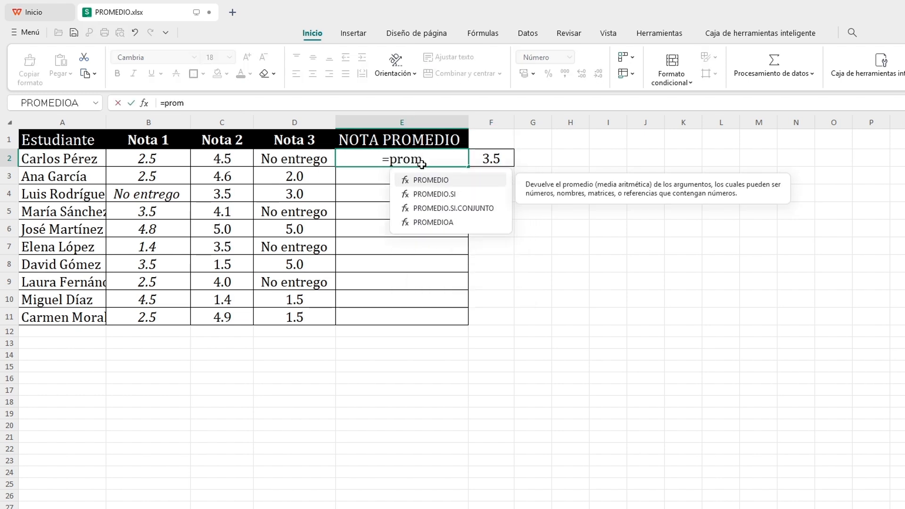
{"action": "double_click", "coordinate": [449, 222]}
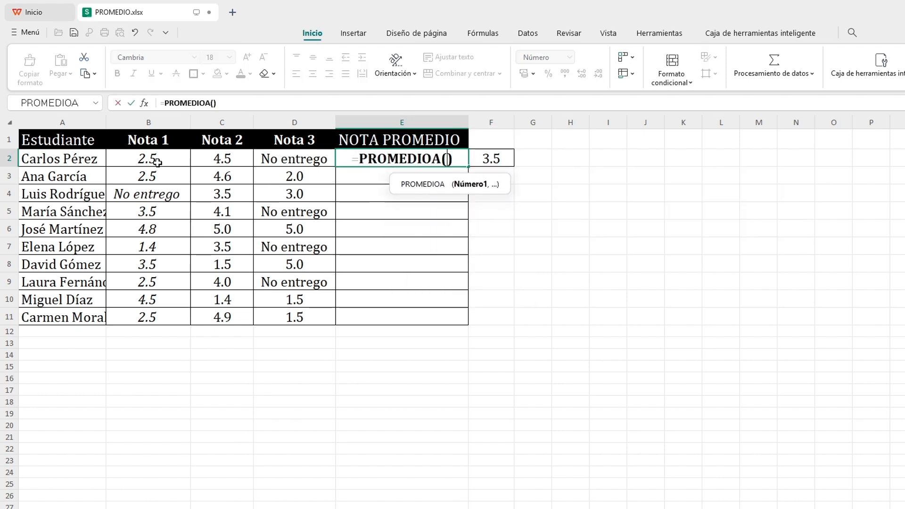
{"action": "left_click_drag", "start_coordinate": [155, 159], "coordinate": [302, 159]}
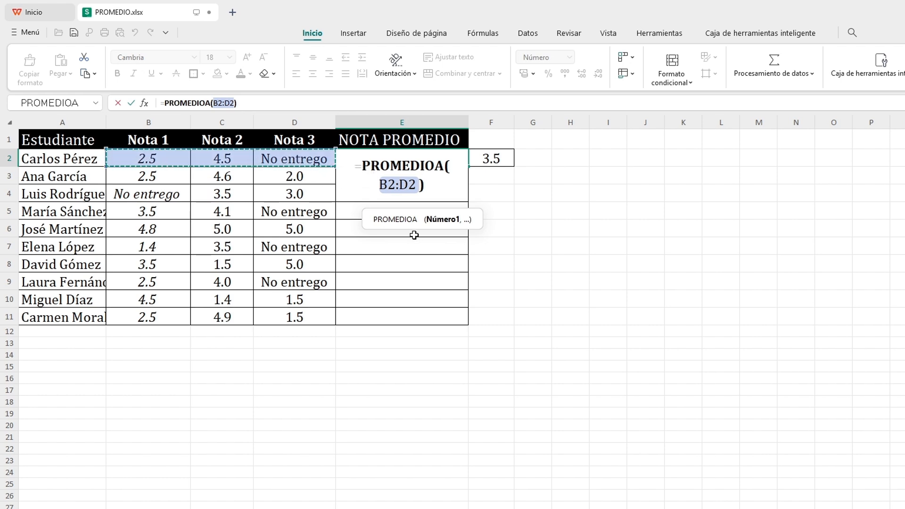
{"action": "key", "text": "Return"}
{"action": "left_click", "coordinate": [380, 163]}
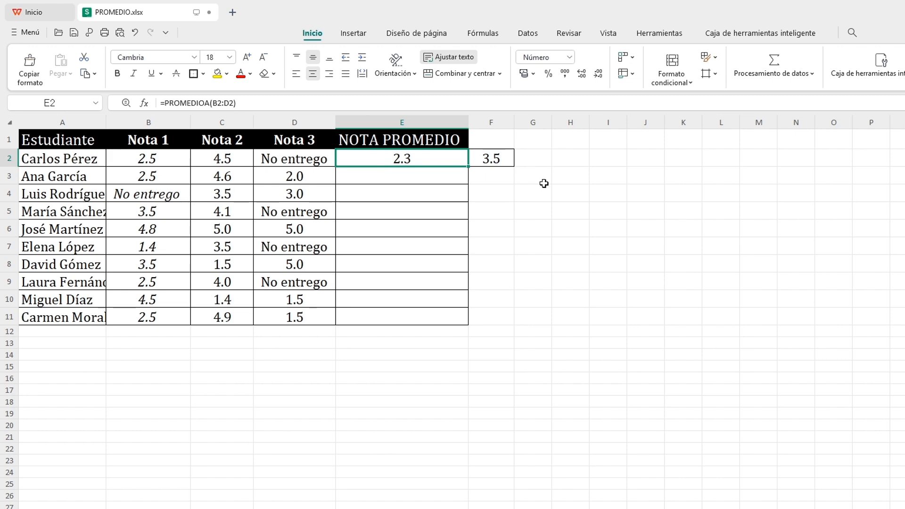
{"action": "left_click", "coordinate": [507, 161]}
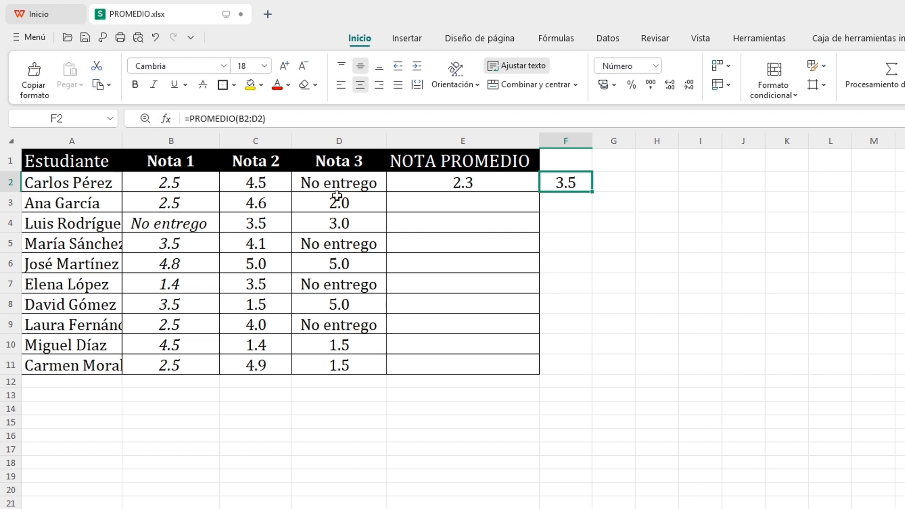
{"action": "left_click", "coordinate": [474, 184]}
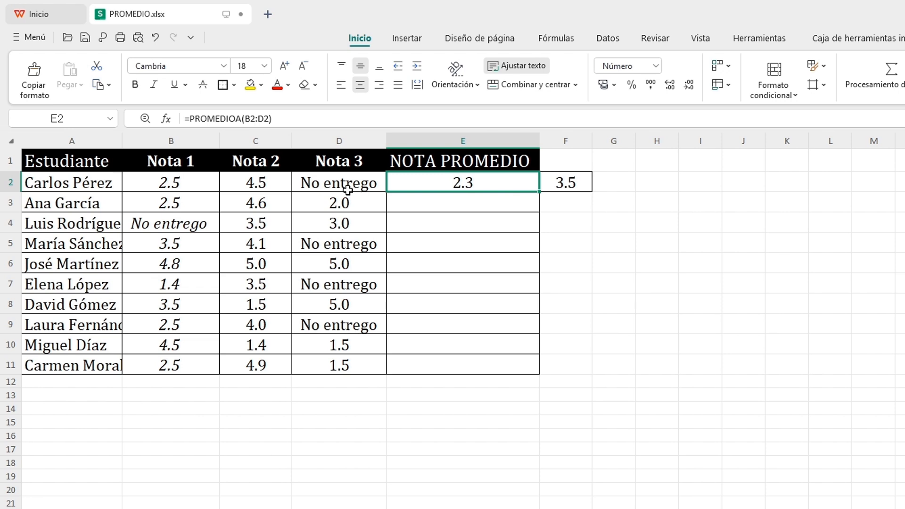
{"action": "left_click", "coordinate": [594, 227]}
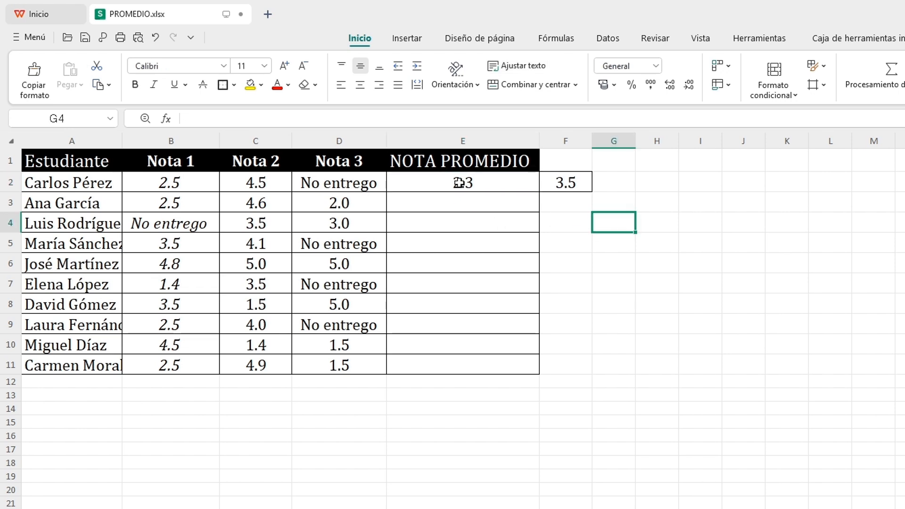
Step: Fill the PROMEDIOA formula from E2 down through E11 for the remaining students
{"action": "left_click", "coordinate": [460, 182]}
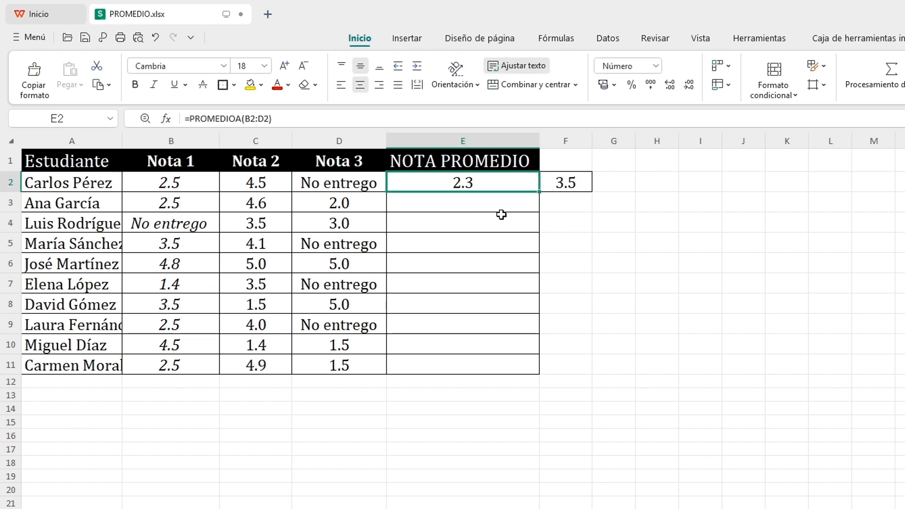
{"action": "left_click_drag", "start_coordinate": [539, 192], "coordinate": [543, 371]}
{"action": "left_click", "coordinate": [604, 280]}
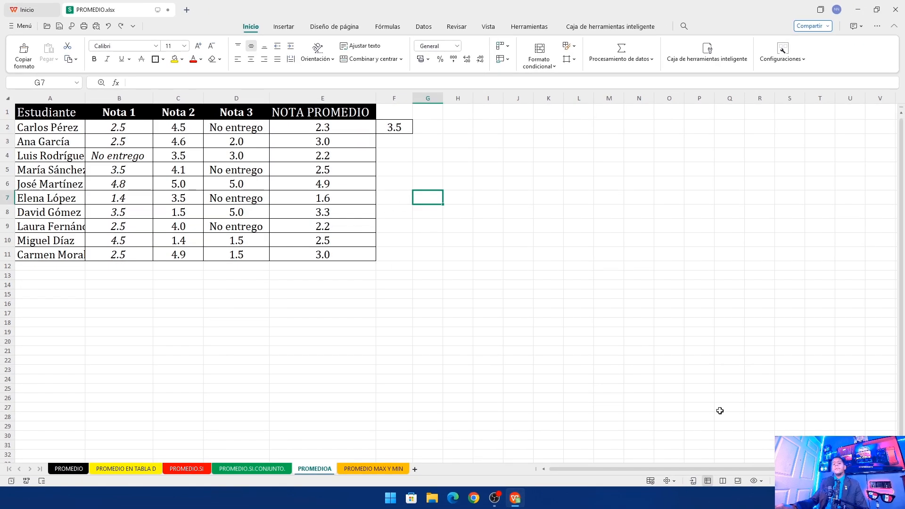
Step: Switch to the PROMEDIO MAX Y MIN sheet and examine its table of students, subjects and final grades
{"action": "left_click", "coordinate": [371, 474]}
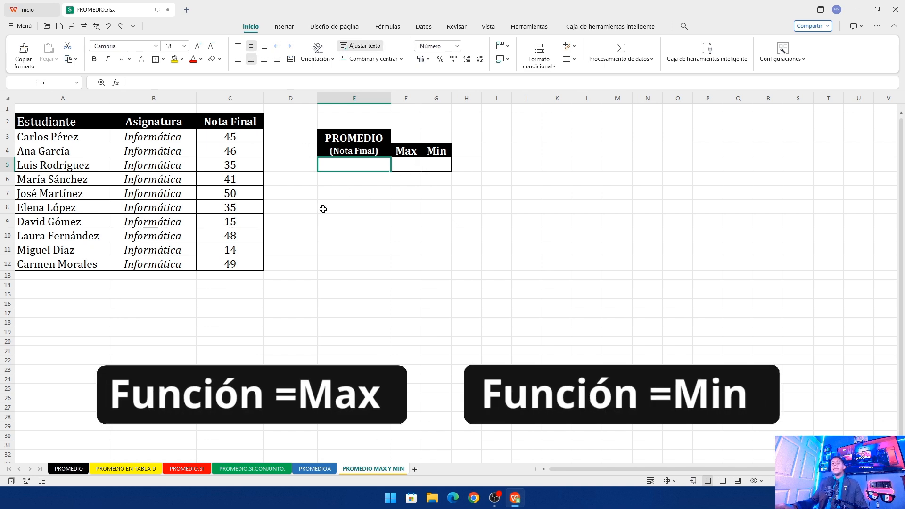
{"action": "left_click_drag", "start_coordinate": [62, 124], "coordinate": [234, 263]}
{"action": "left_click_drag", "start_coordinate": [257, 127], "coordinate": [258, 283]}
{"action": "left_click_drag", "start_coordinate": [61, 109], "coordinate": [77, 195]}
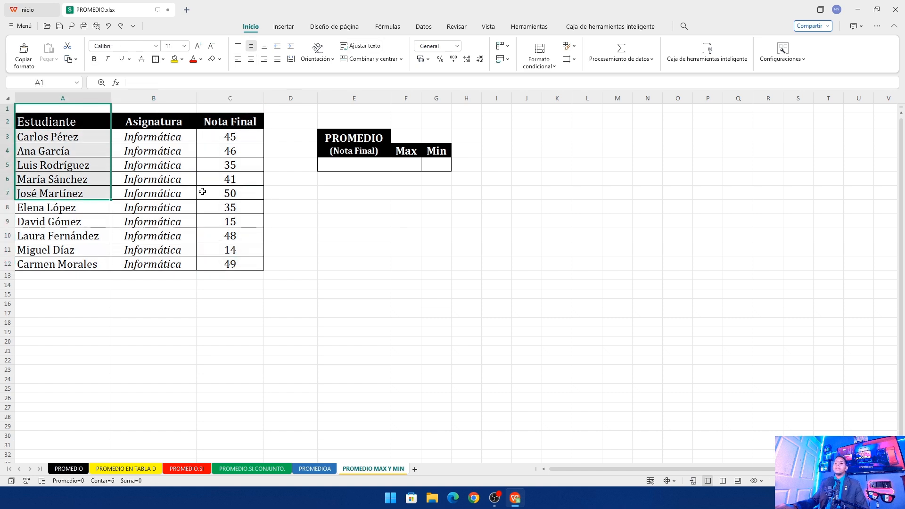
{"action": "left_click", "coordinate": [395, 235]}
Step: Calculate the average final grade in E5 with PROMEDIO over C3:C12, and review it against the student table
{"action": "left_click", "coordinate": [355, 166]}
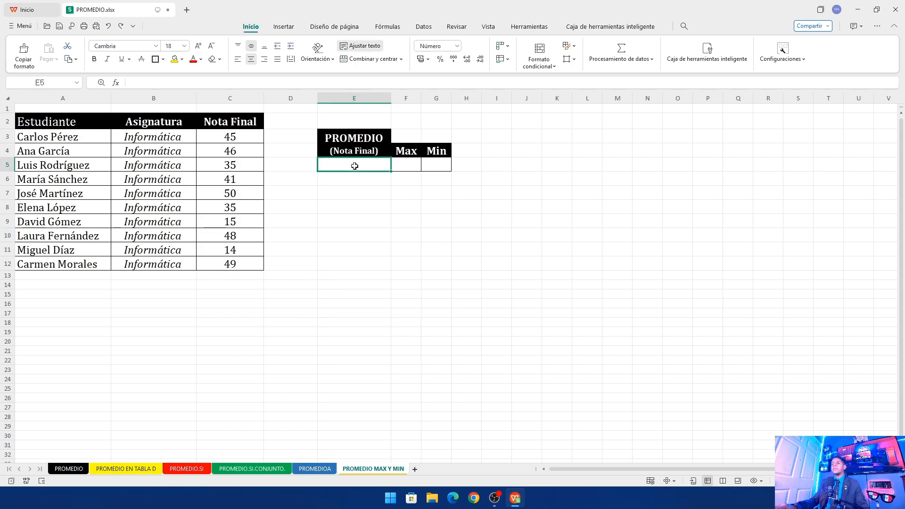
{"action": "type", "text": "="}
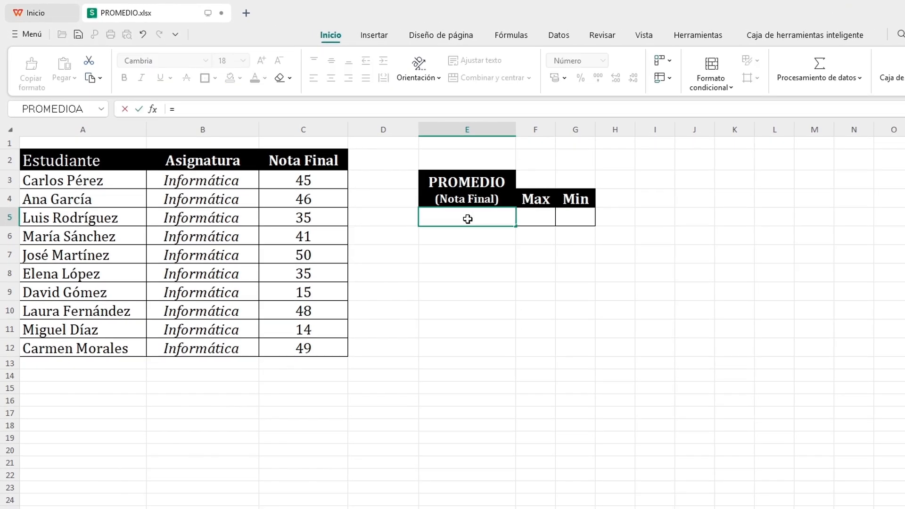
{"action": "type", "text": "prome"}
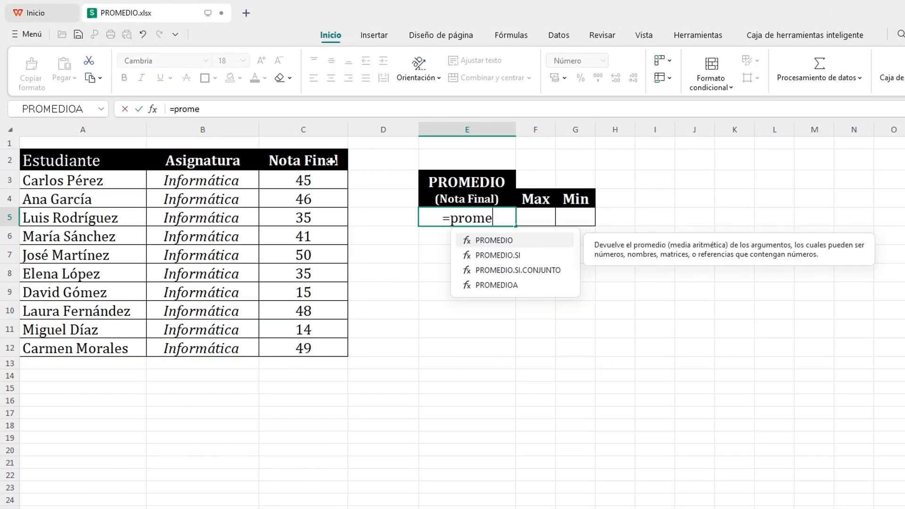
{"action": "double_click", "coordinate": [507, 240]}
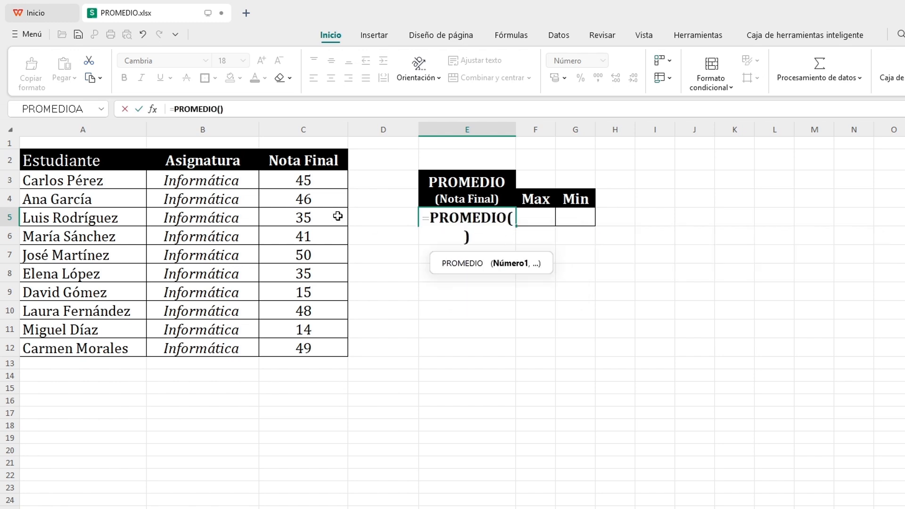
{"action": "left_click_drag", "start_coordinate": [325, 184], "coordinate": [321, 349]}
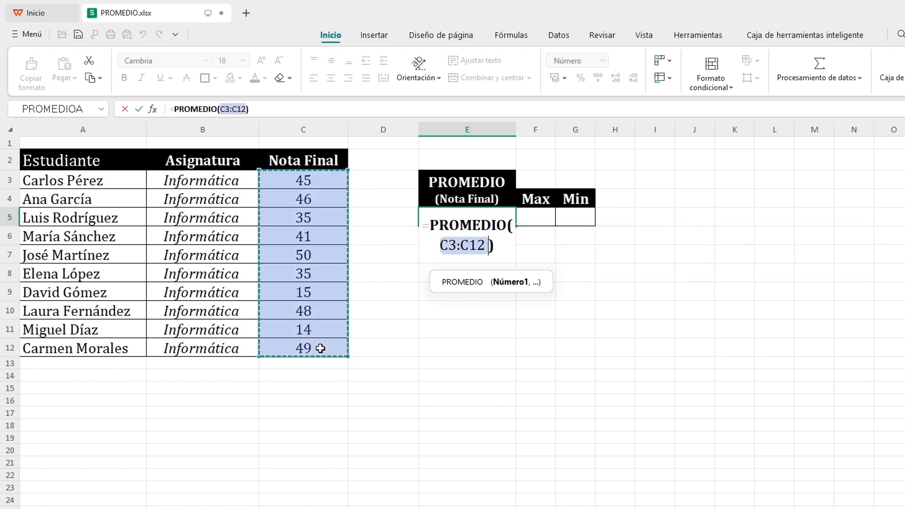
{"action": "key", "text": "Return"}
{"action": "left_click", "coordinate": [656, 288]}
{"action": "left_click", "coordinate": [478, 216]}
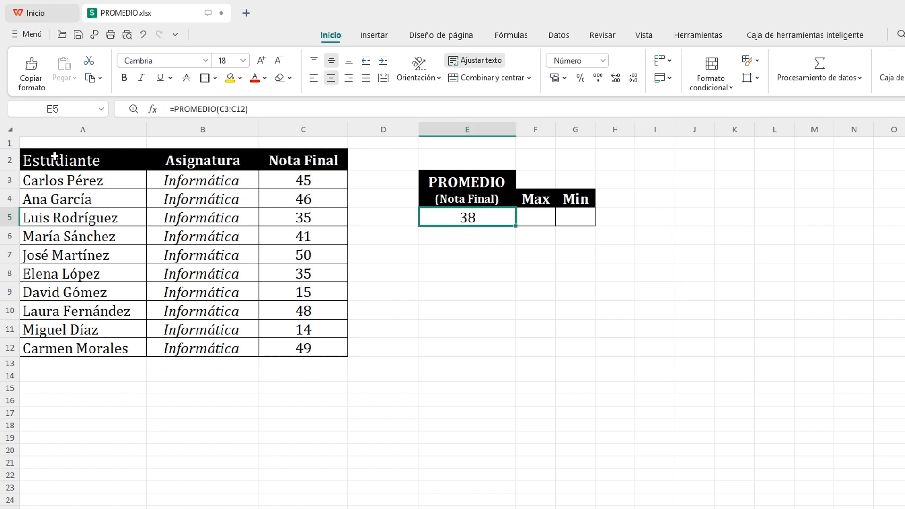
{"action": "left_click_drag", "start_coordinate": [56, 156], "coordinate": [332, 341]}
{"action": "left_click", "coordinate": [490, 271]}
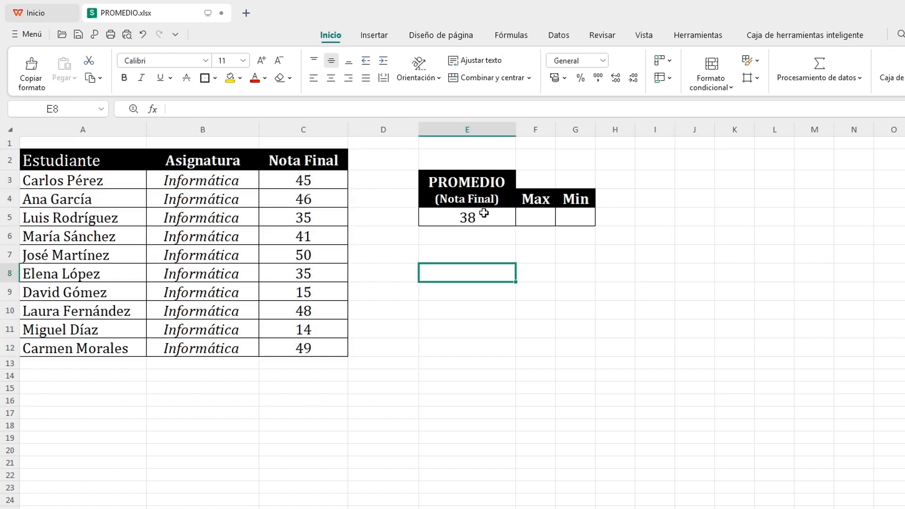
Step: Calculate the highest final grade in F5 by entering the MAX function over C3:C12, and check the formula against the student table
{"action": "left_click", "coordinate": [534, 221]}
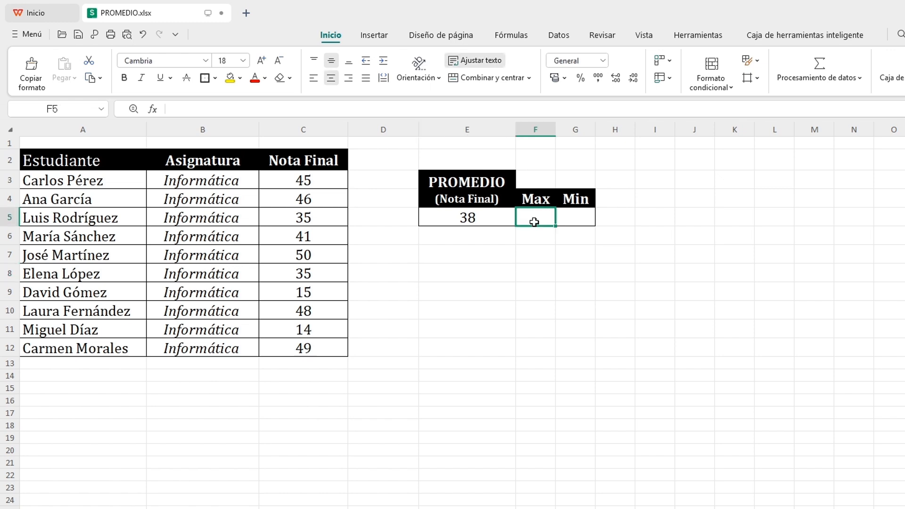
{"action": "type", "text": "="}
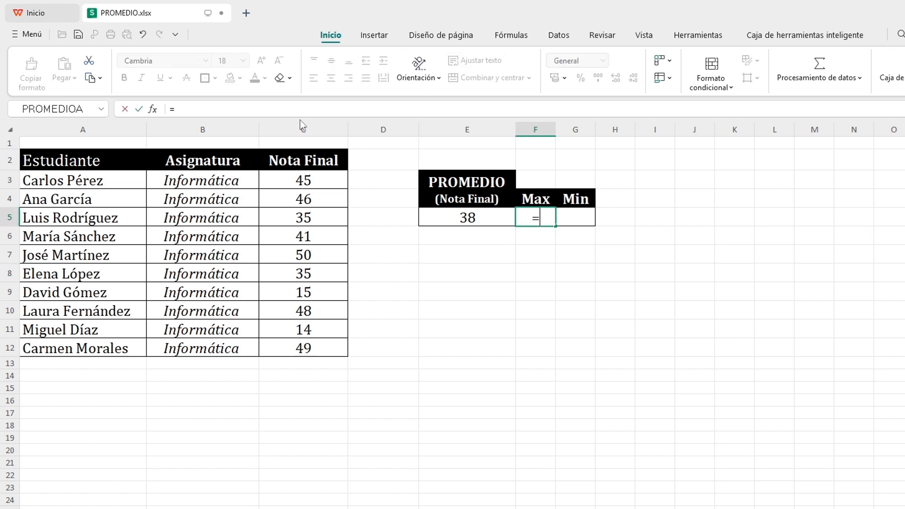
{"action": "type", "text": "max"}
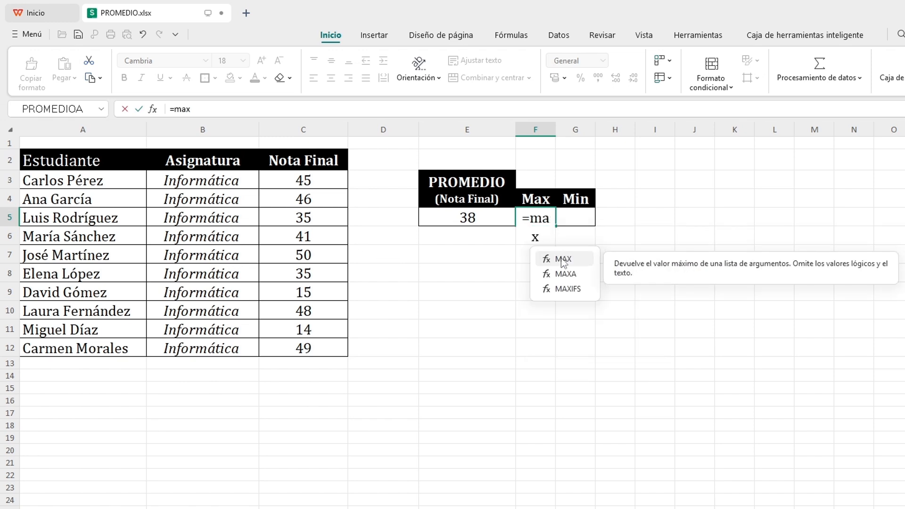
{"action": "left_click", "coordinate": [563, 260]}
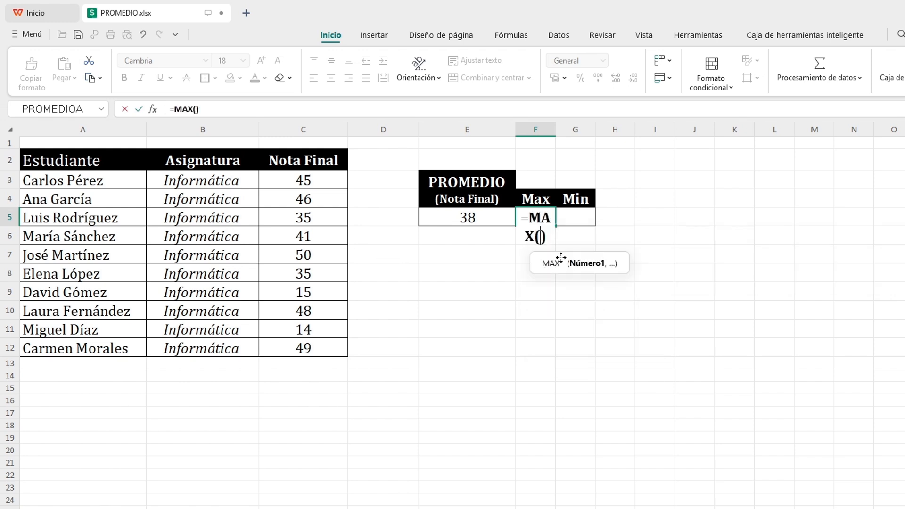
{"action": "left_click", "coordinate": [321, 187]}
{"action": "left_click_drag", "start_coordinate": [321, 188], "coordinate": [357, 351]}
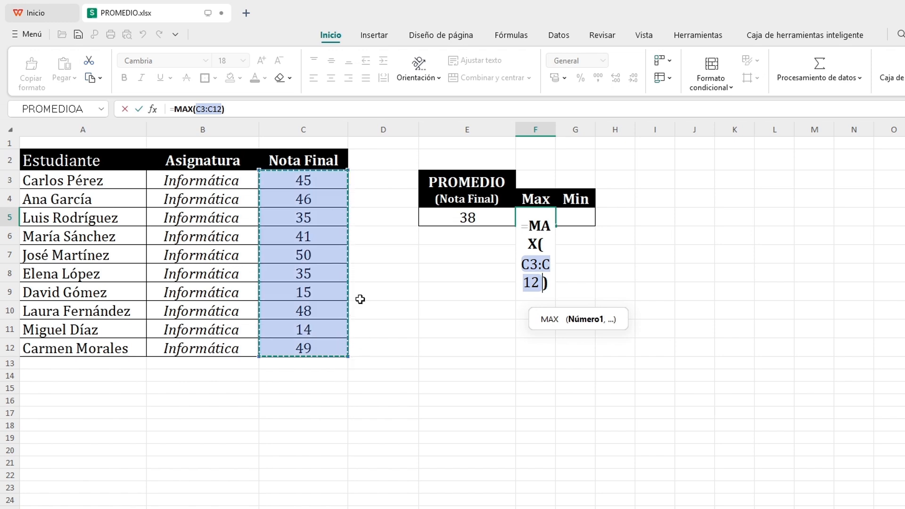
{"action": "key", "text": "Return"}
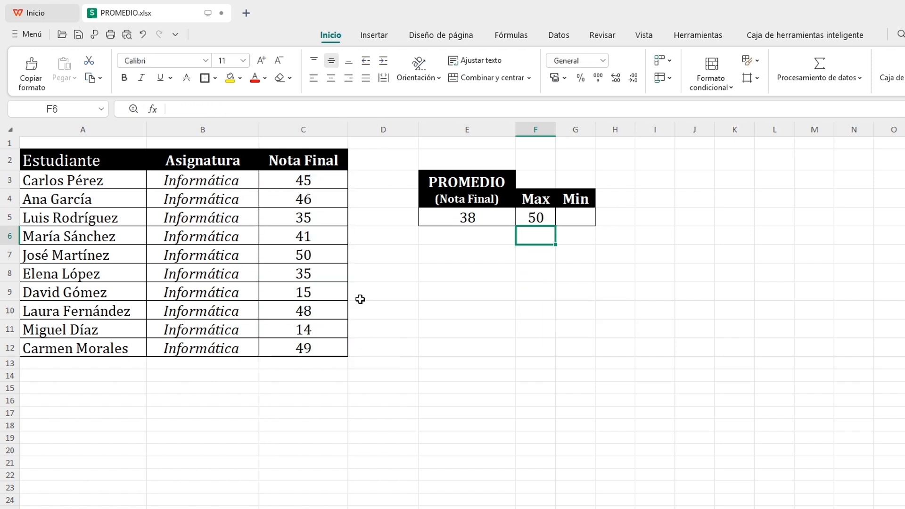
{"action": "left_click", "coordinate": [543, 220]}
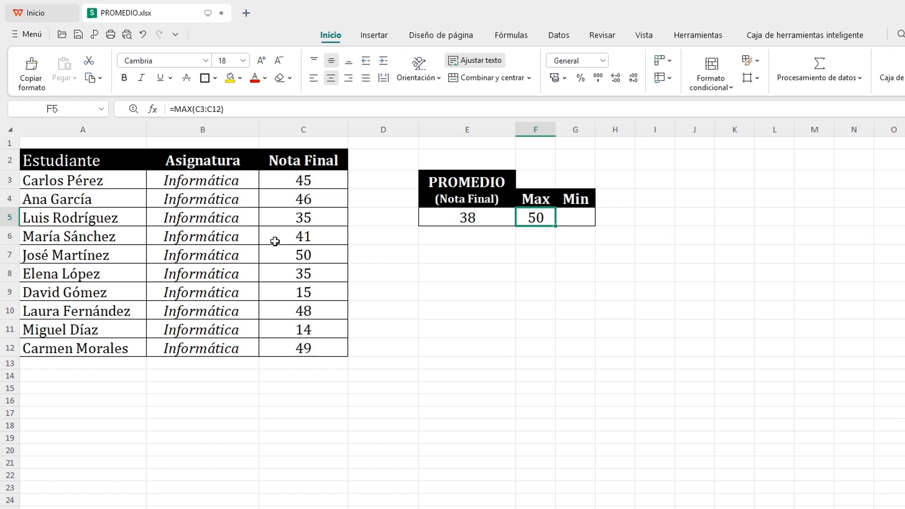
{"action": "left_click", "coordinate": [532, 292]}
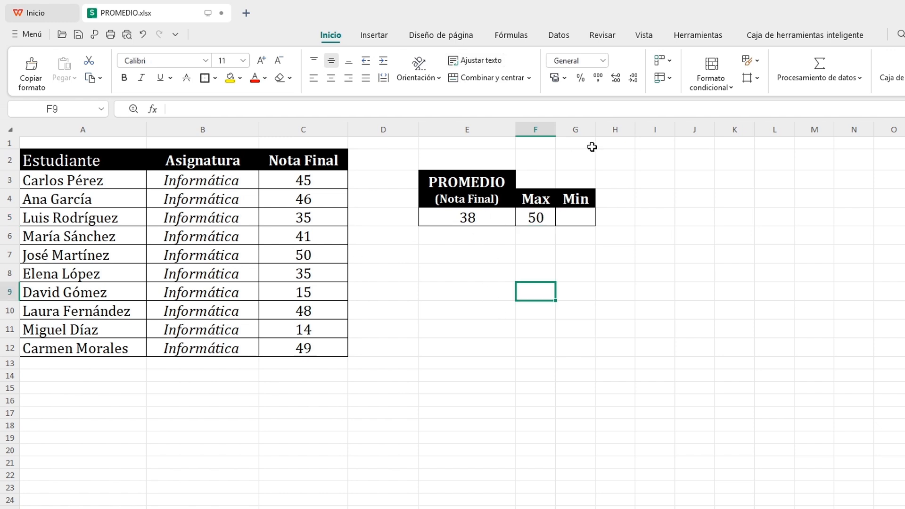
Step: Calculate the lowest final grade in G5 by entering the MIN function over C3:C12
{"action": "left_click", "coordinate": [582, 217]}
{"action": "type", "text": "=min"}
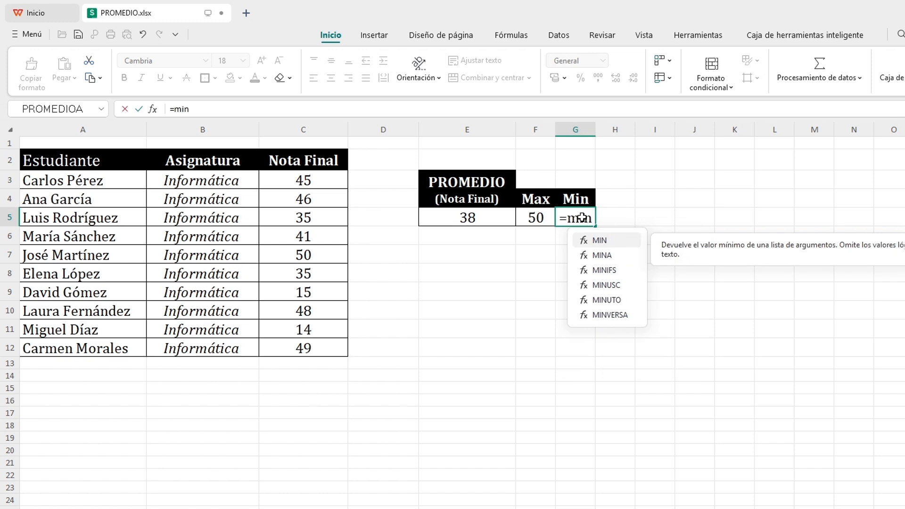
{"action": "left_click", "coordinate": [606, 245]}
{"action": "left_click", "coordinate": [323, 184]}
{"action": "left_click_drag", "start_coordinate": [323, 185], "coordinate": [325, 347]}
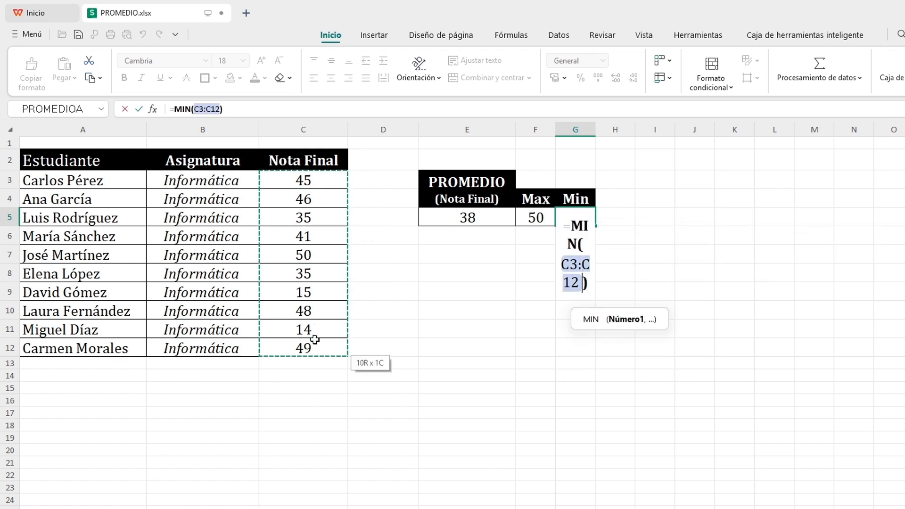
{"action": "key", "text": "Return"}
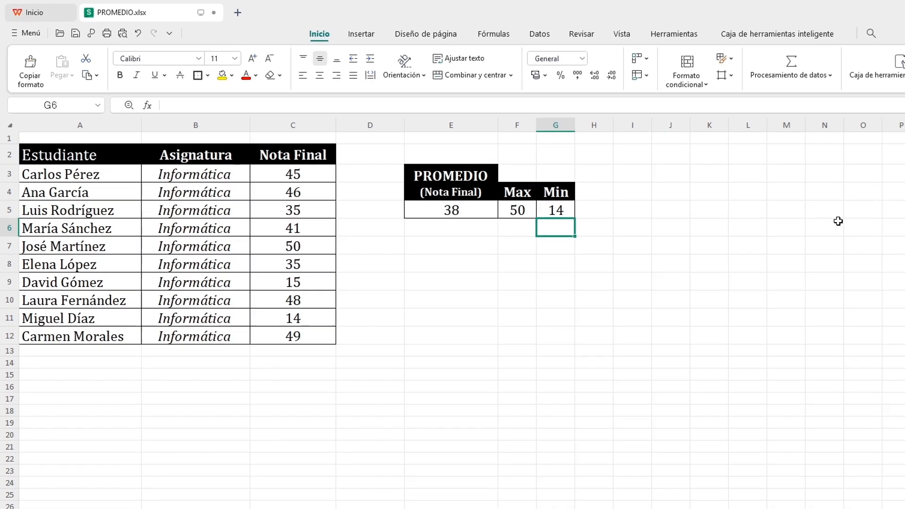
{"action": "left_click", "coordinate": [615, 329]}
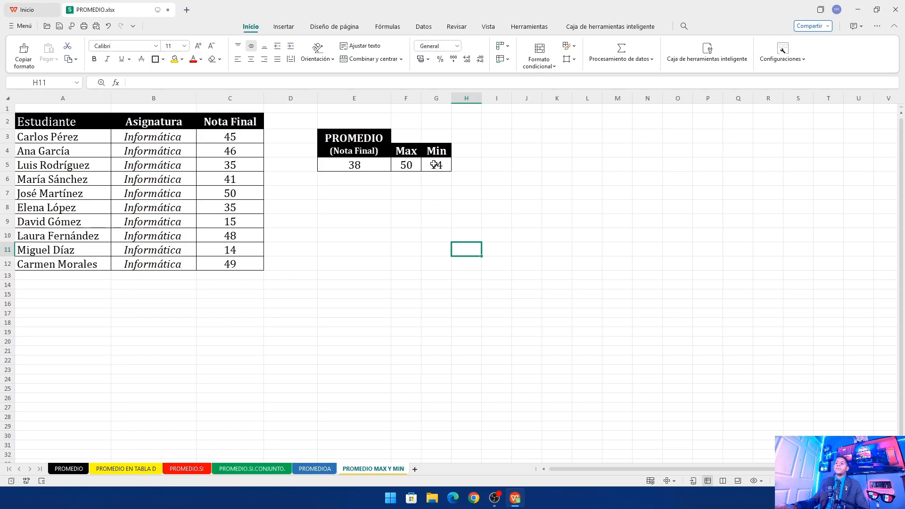
Step: Review the PROMEDIO, Max and Min formulas in E5:G5 and clear all three cells
{"action": "left_click", "coordinate": [434, 165]}
{"action": "left_click", "coordinate": [412, 166]}
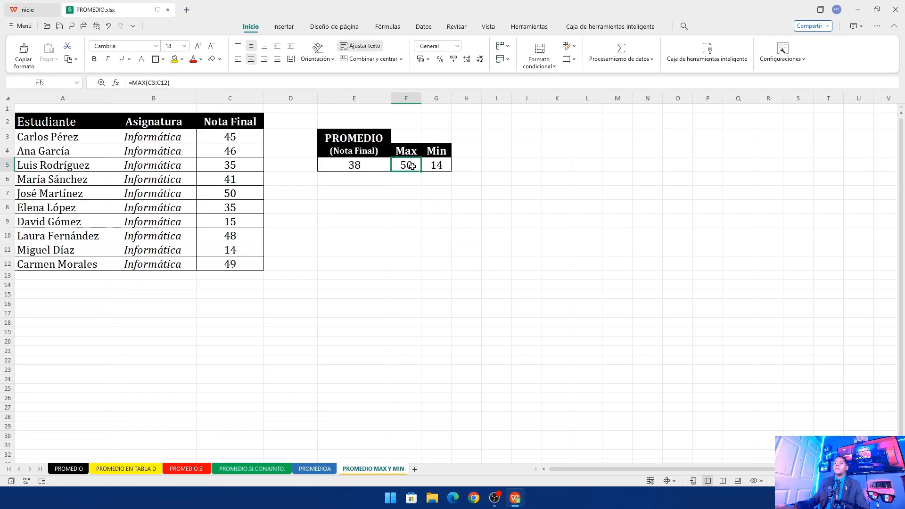
{"action": "left_click", "coordinate": [381, 167]}
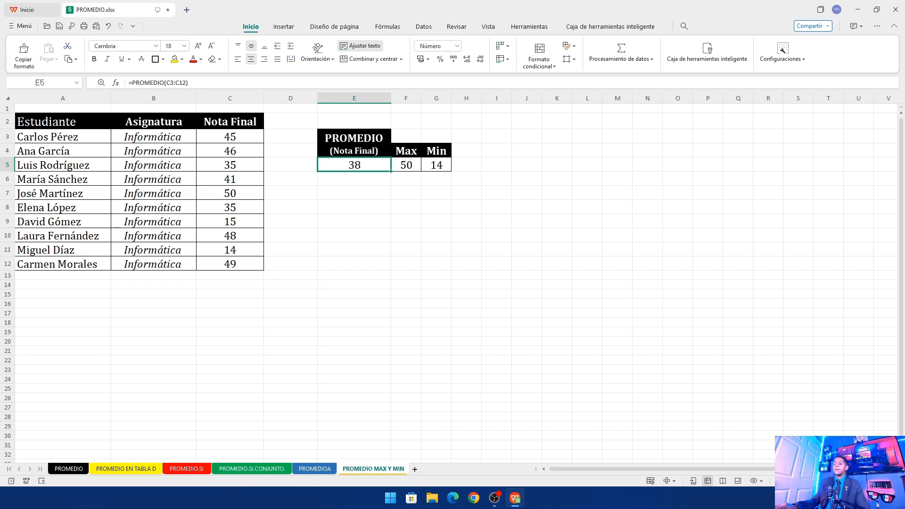
{"action": "key", "text": "shift+Right"}
{"action": "key", "text": "shift+Right"}
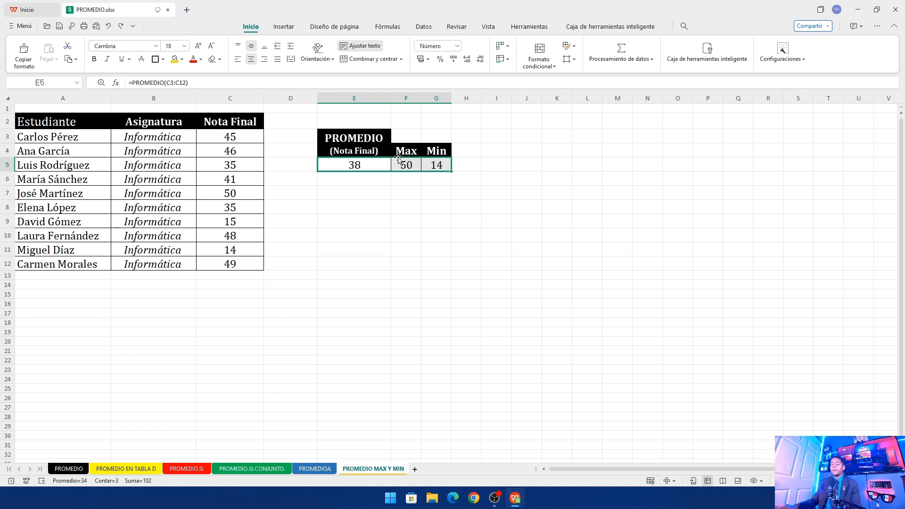
{"action": "key", "text": "Delete"}
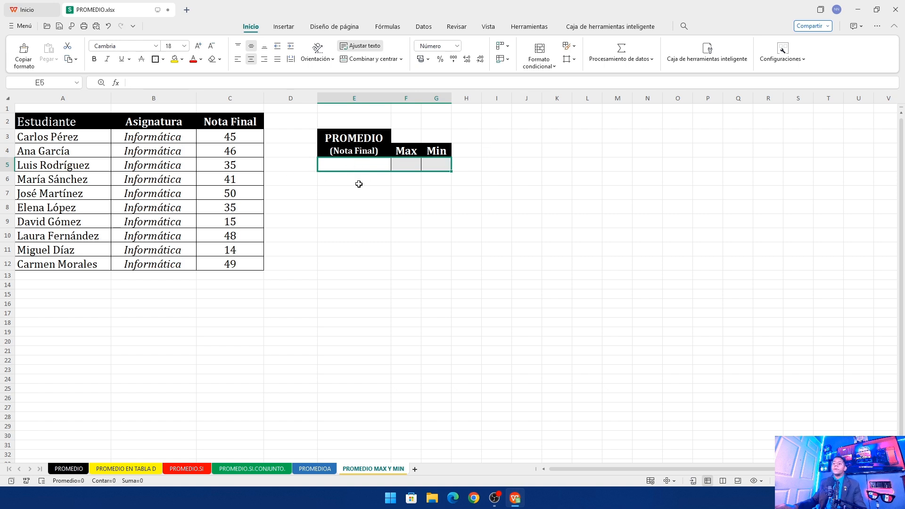
{"action": "left_click", "coordinate": [377, 180]}
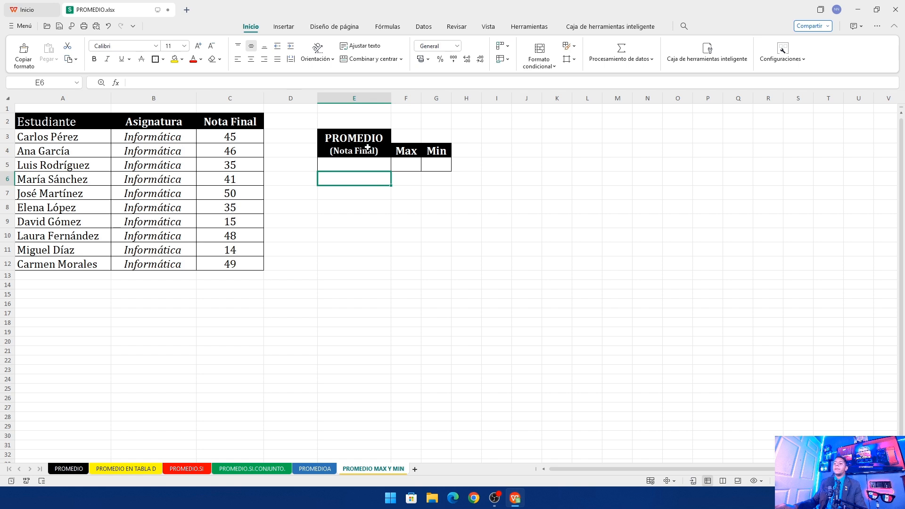
Step: Calculate the average final grade in E5 with the Promedio option of Autosuma over C3:C12
{"action": "left_click", "coordinate": [370, 169]}
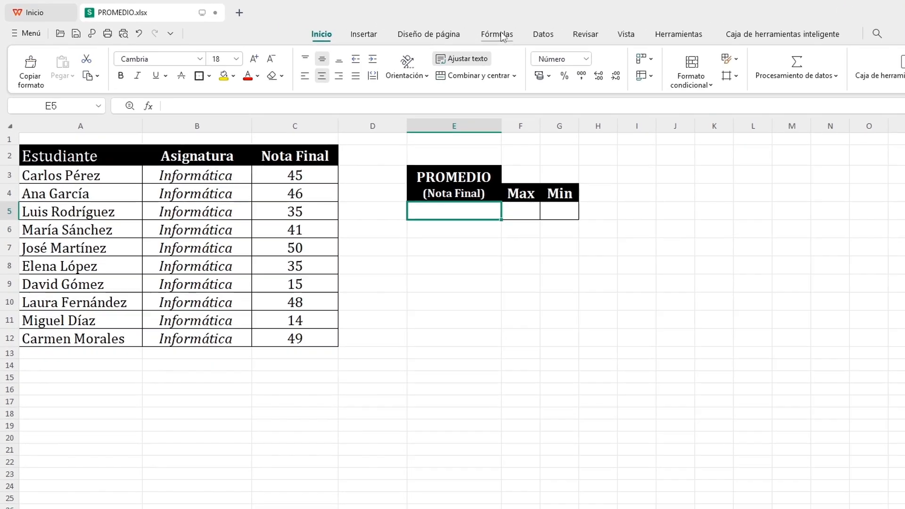
{"action": "left_click", "coordinate": [388, 27]}
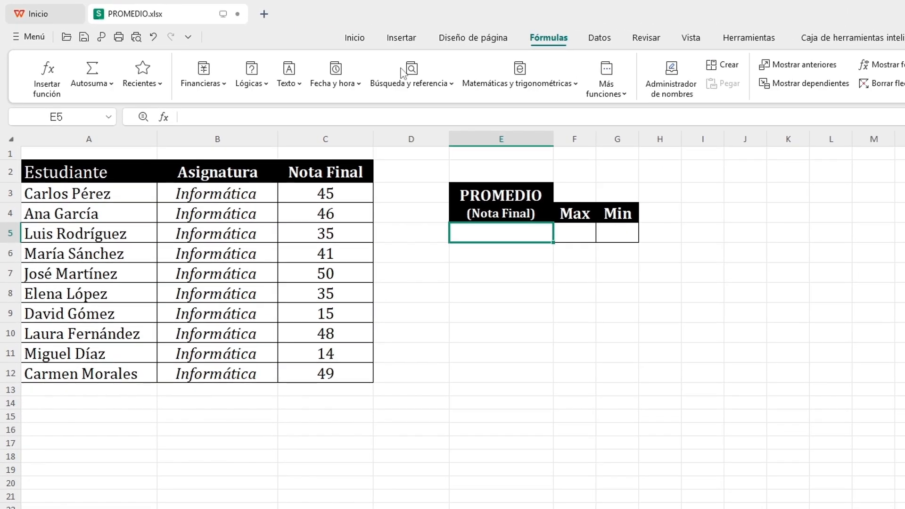
{"action": "left_click", "coordinate": [108, 84]}
{"action": "left_click", "coordinate": [112, 135]}
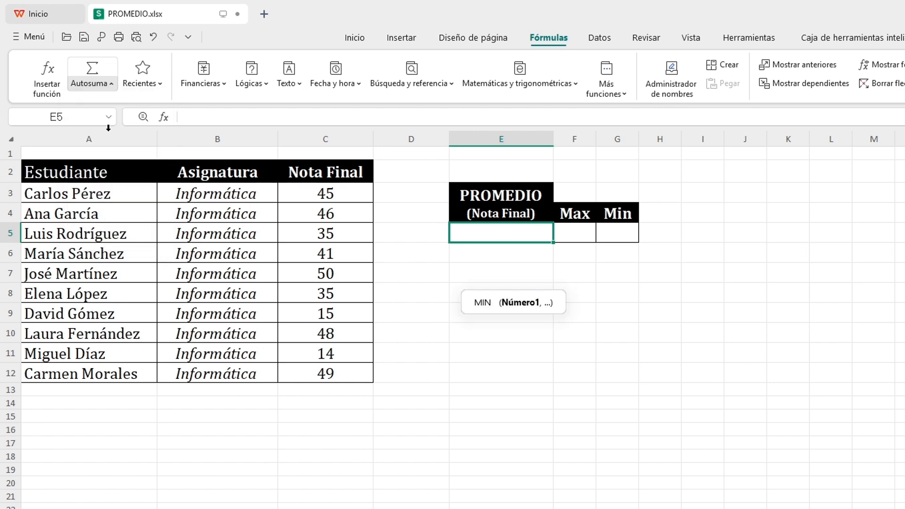
{"action": "left_click_drag", "start_coordinate": [329, 196], "coordinate": [335, 373]}
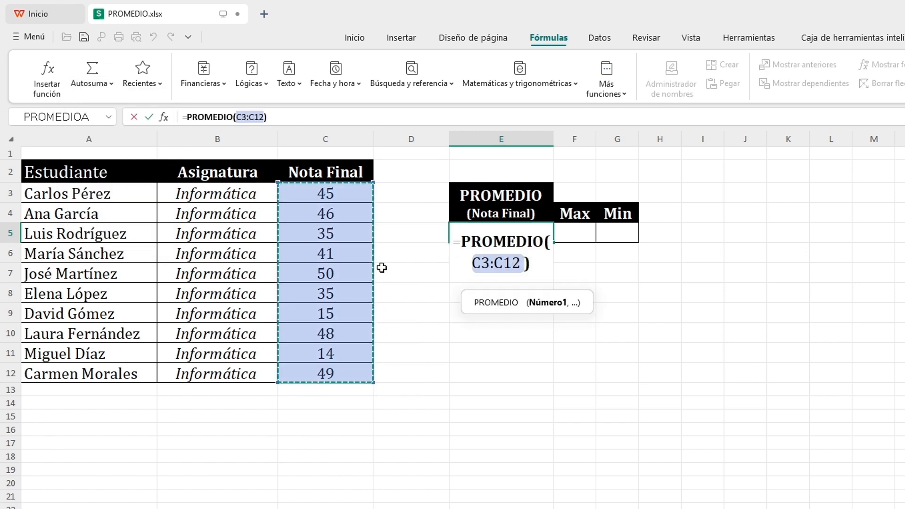
{"action": "key", "text": "Return"}
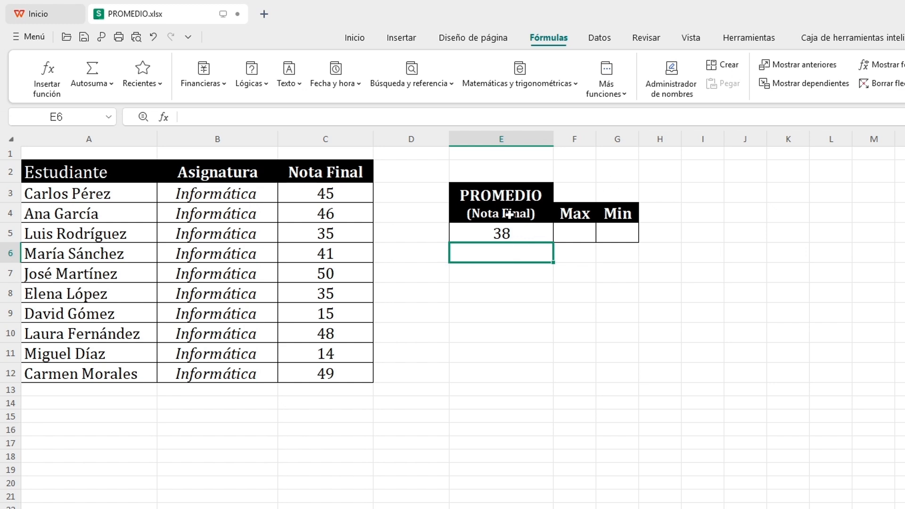
Step: Calculate the maximum final grade in F5 with the Máx option of Autosuma over C3:C12
{"action": "left_click", "coordinate": [575, 232]}
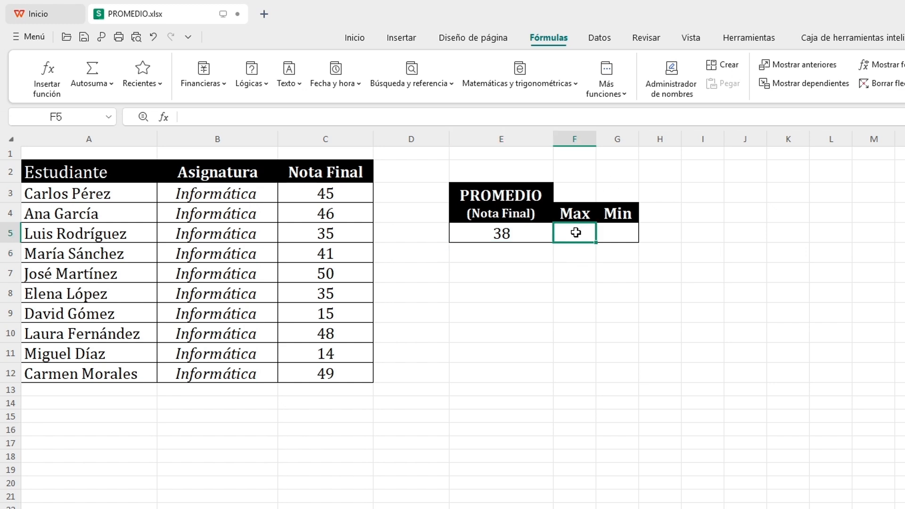
{"action": "left_click", "coordinate": [94, 85]}
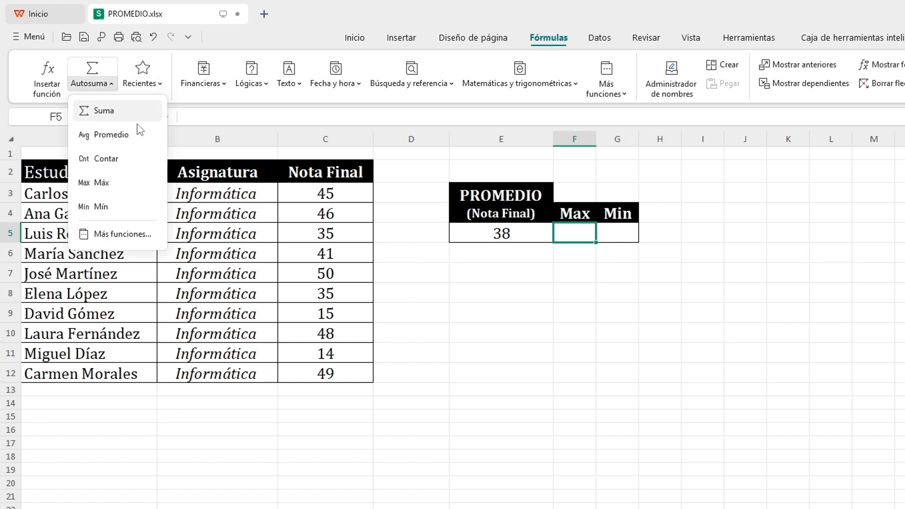
{"action": "left_click", "coordinate": [116, 192]}
{"action": "left_click_drag", "start_coordinate": [354, 195], "coordinate": [346, 373]}
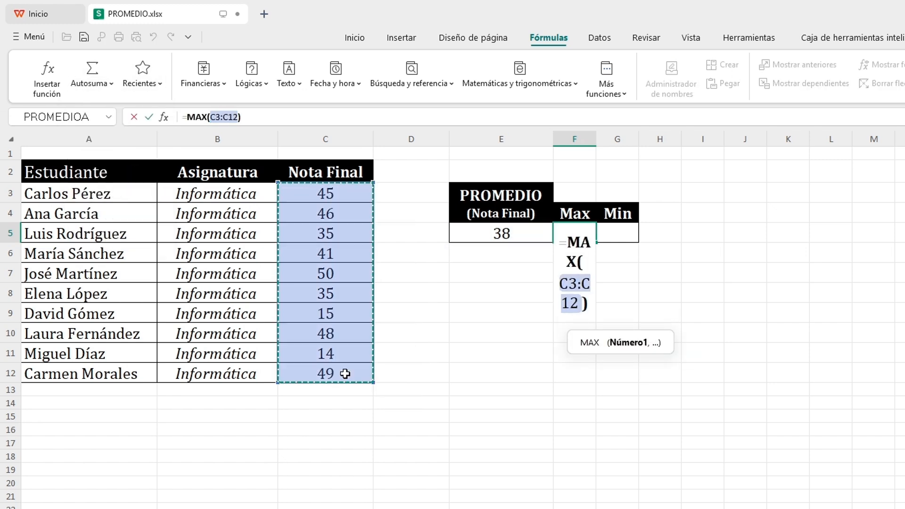
{"action": "key", "text": "Return"}
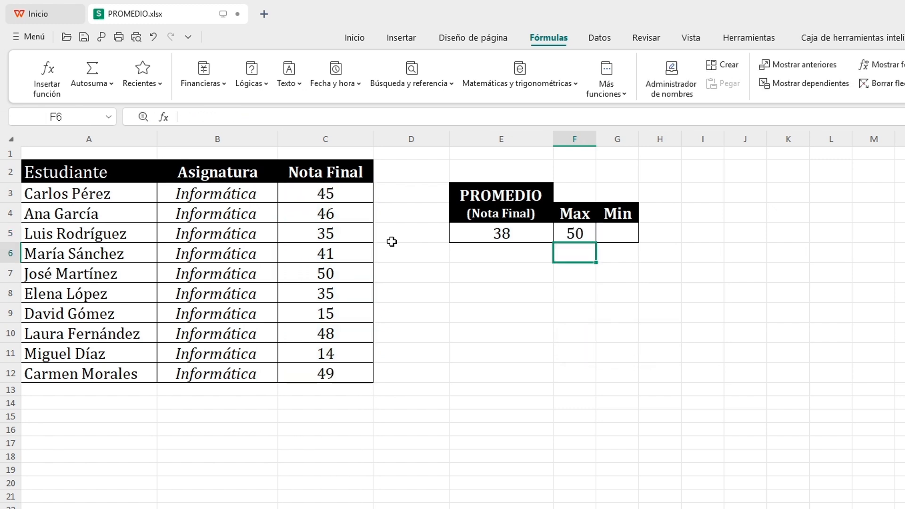
Step: Calculate the minimum final grade in G5 with the Mín option of Autosuma over C3:C12
{"action": "left_click", "coordinate": [630, 235]}
{"action": "left_click", "coordinate": [94, 85]}
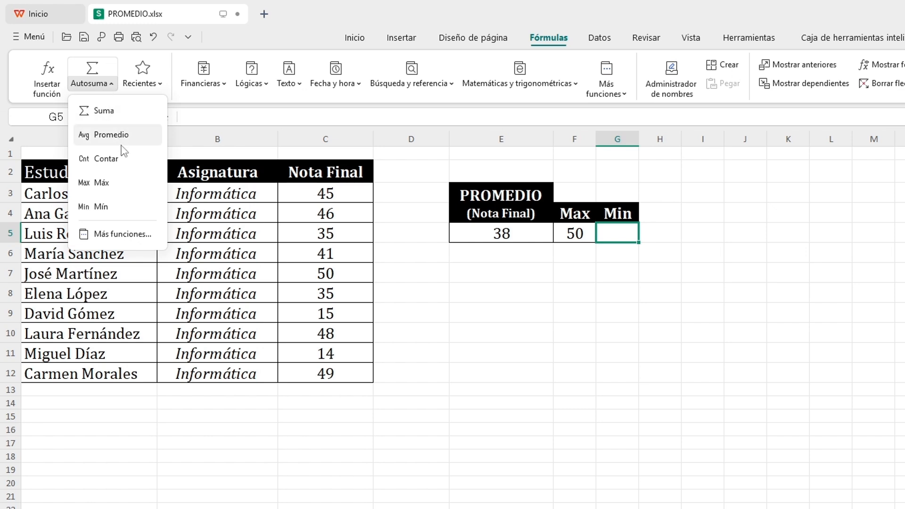
{"action": "left_click", "coordinate": [122, 212]}
{"action": "left_click_drag", "start_coordinate": [302, 194], "coordinate": [325, 383]}
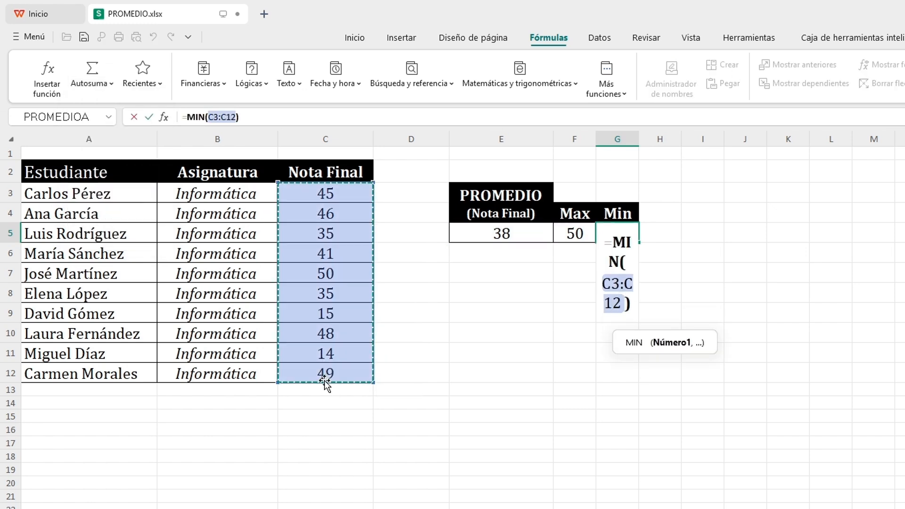
{"action": "key", "text": "Return"}
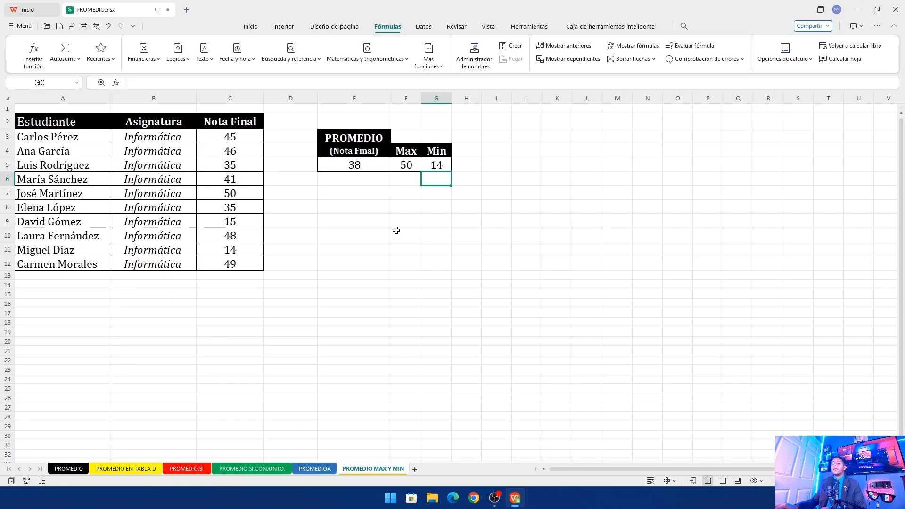
{"action": "left_click", "coordinate": [560, 326]}
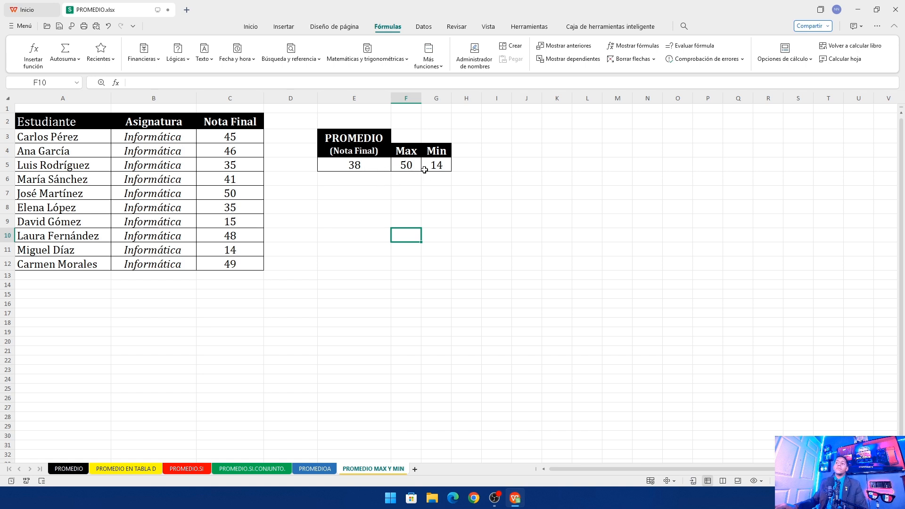
Step: Return to the PROMEDIO sheet to view the weighted average price table
{"action": "left_click", "coordinate": [65, 58]}
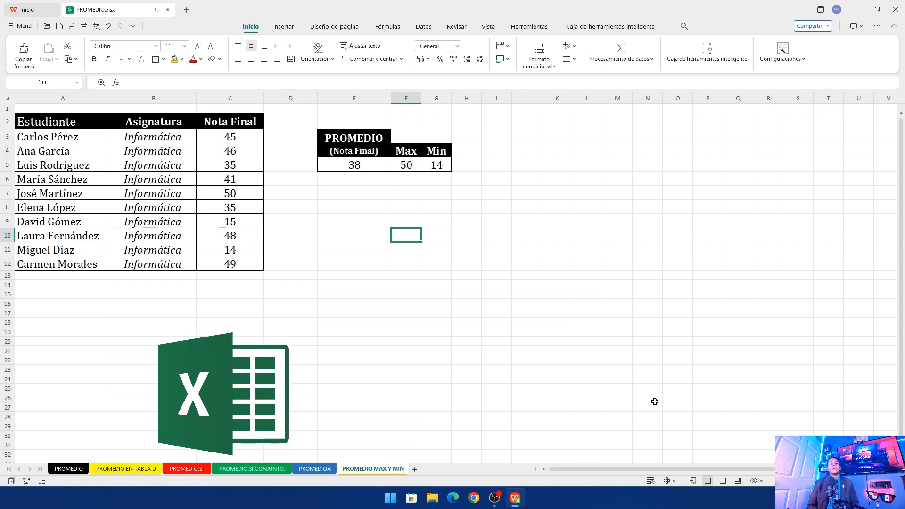
{"action": "left_click", "coordinate": [79, 469]}
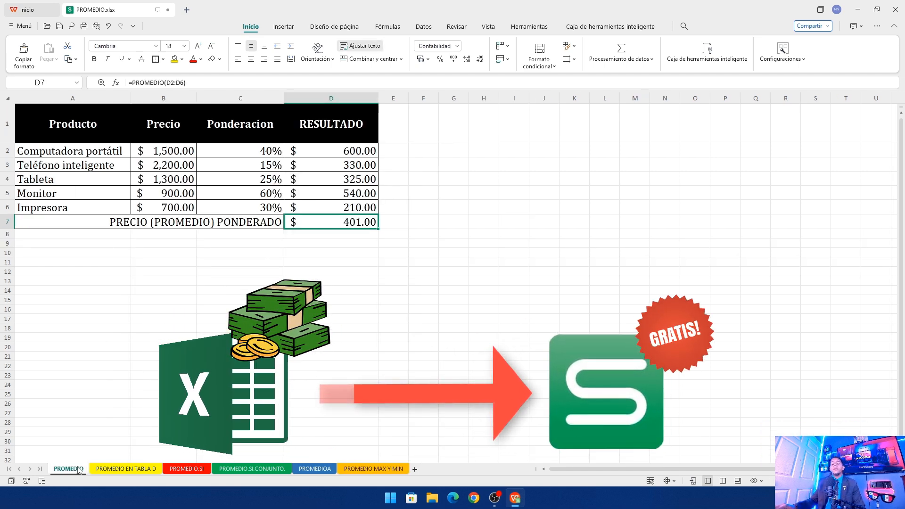